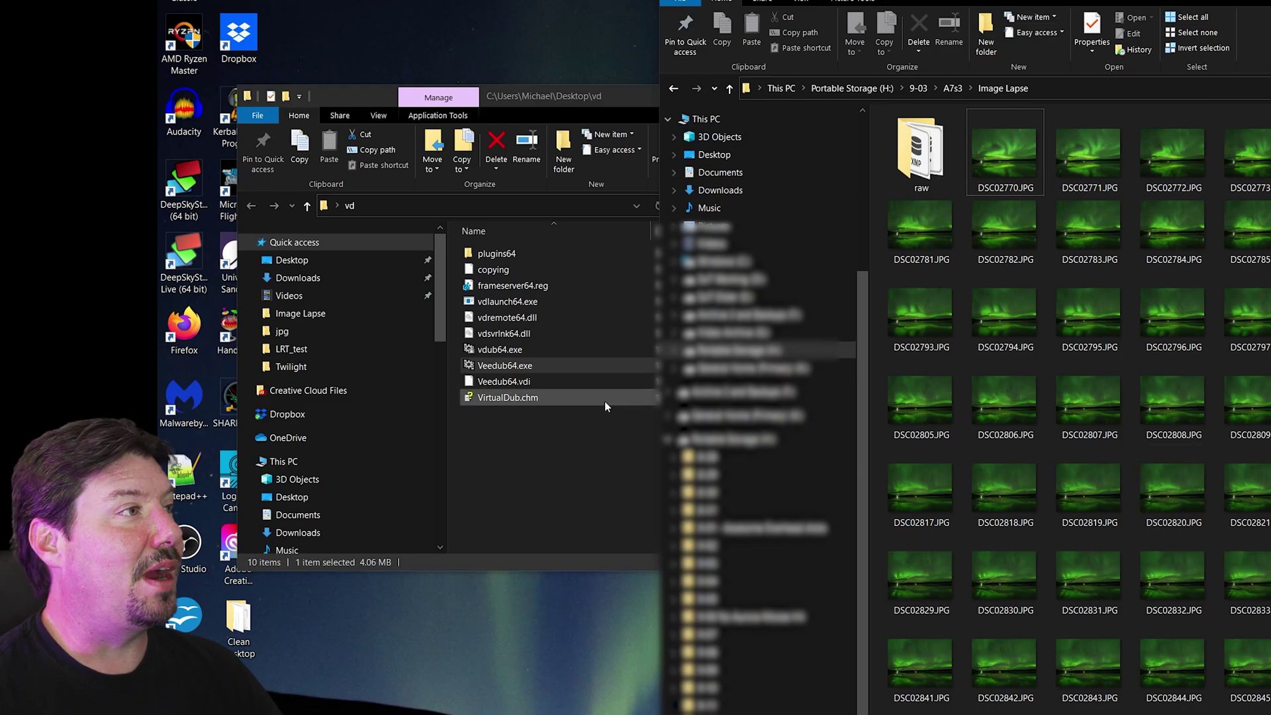
Launch 64-bit VirtualDub and bring up the Open video file dialog.
double_click(507, 365)
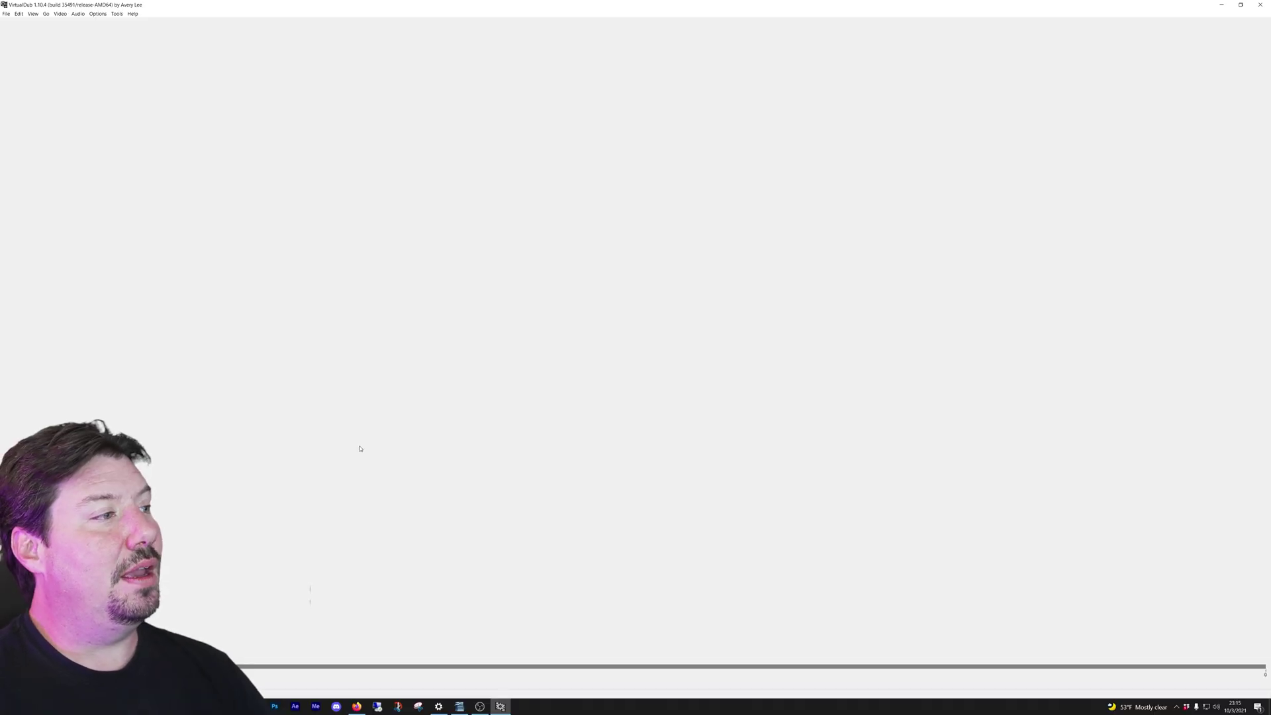
click(6, 13)
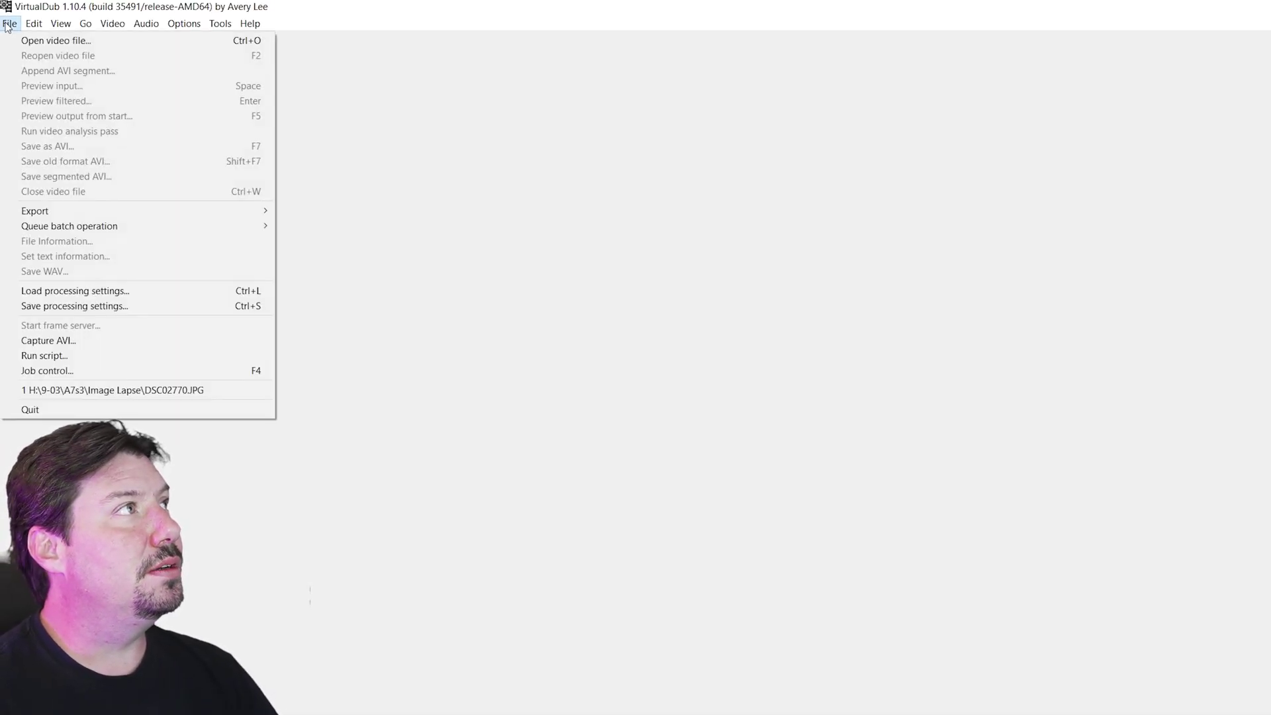
click(52, 42)
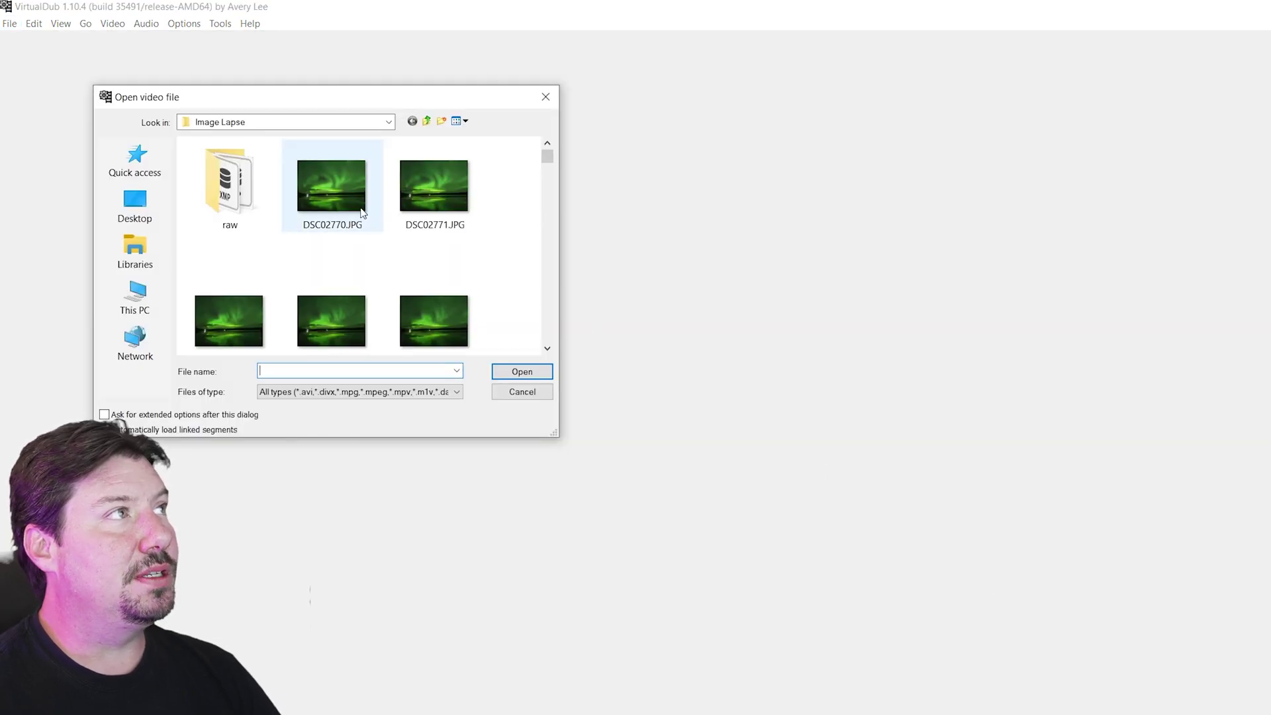
Enlarge the dialog and open the Image Lapse sequence starting at DSC02770.JPG.
click(331, 188)
drag(546, 435, 820, 714)
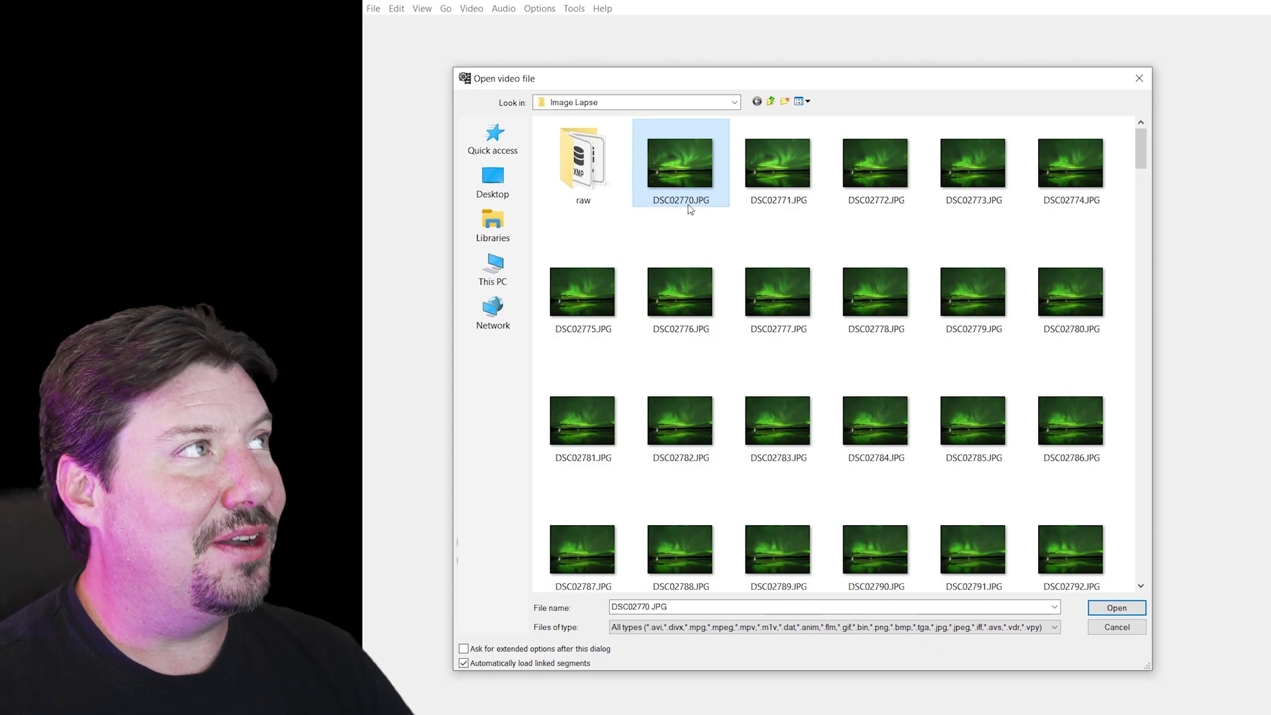
click(746, 193)
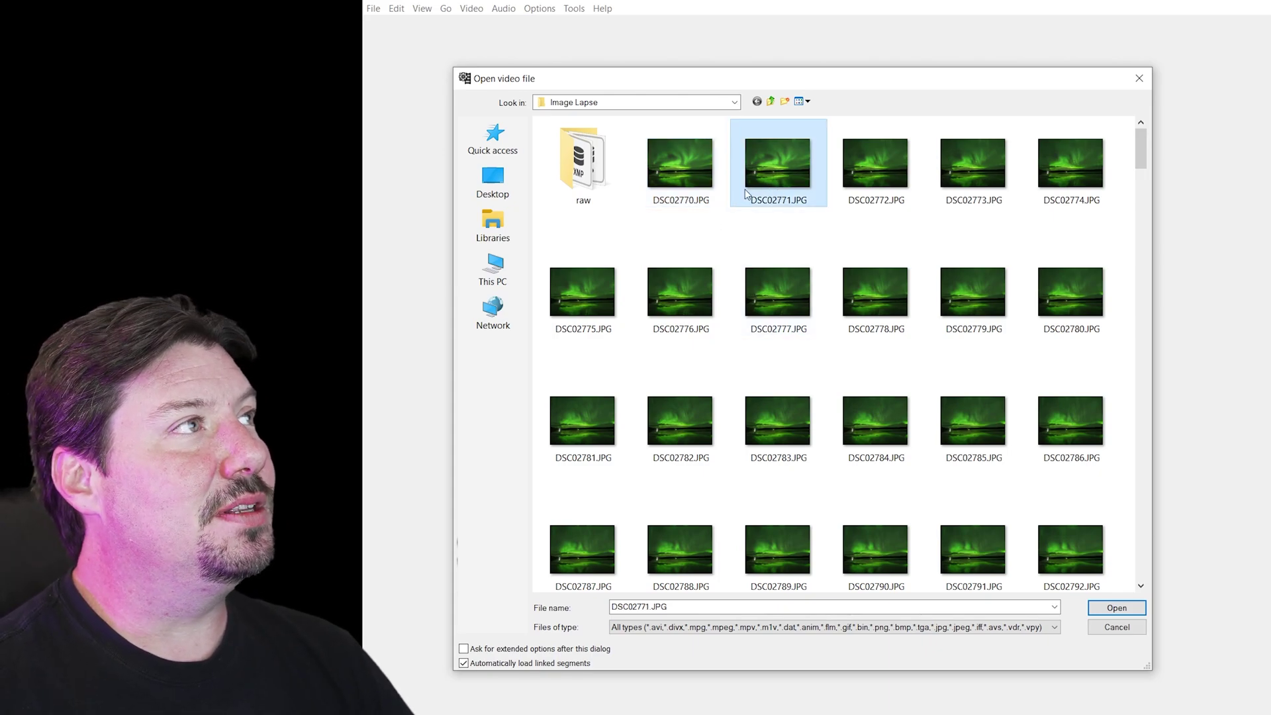
key(Left)
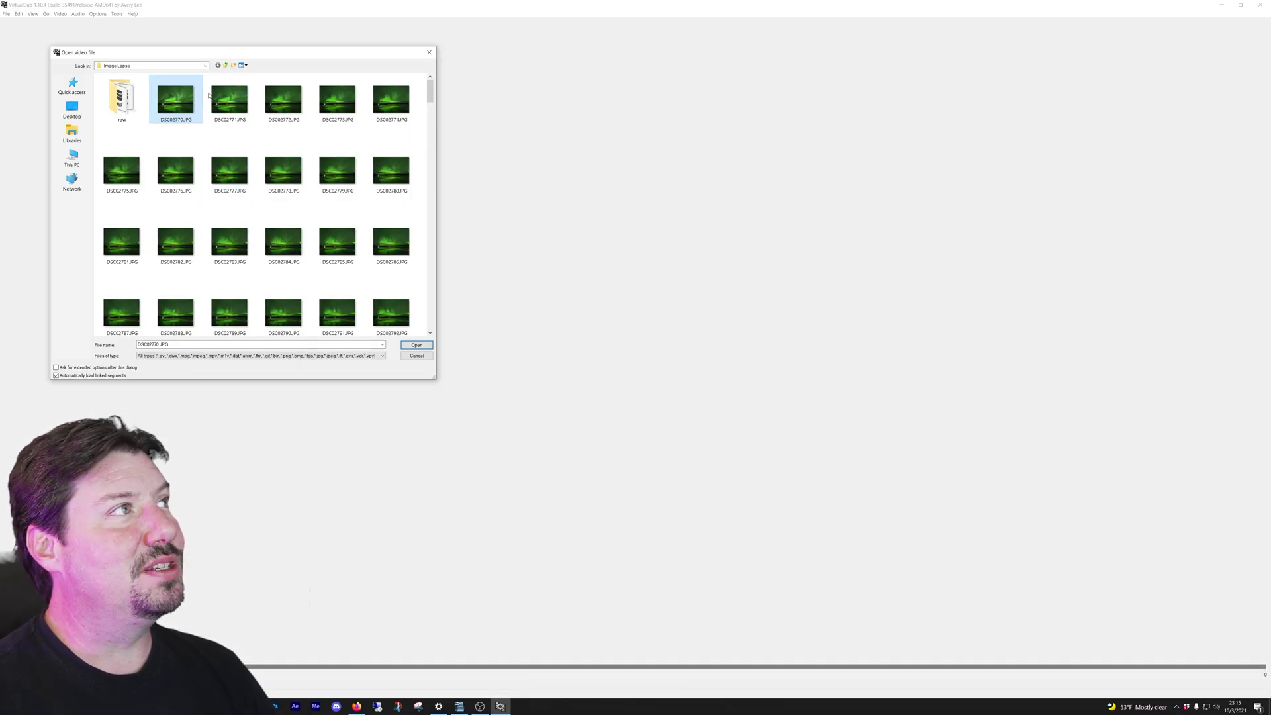
click(416, 345)
Set the preview panes to 66% zoom and the source frame rate to 23.976 fps.
right_click(879, 260)
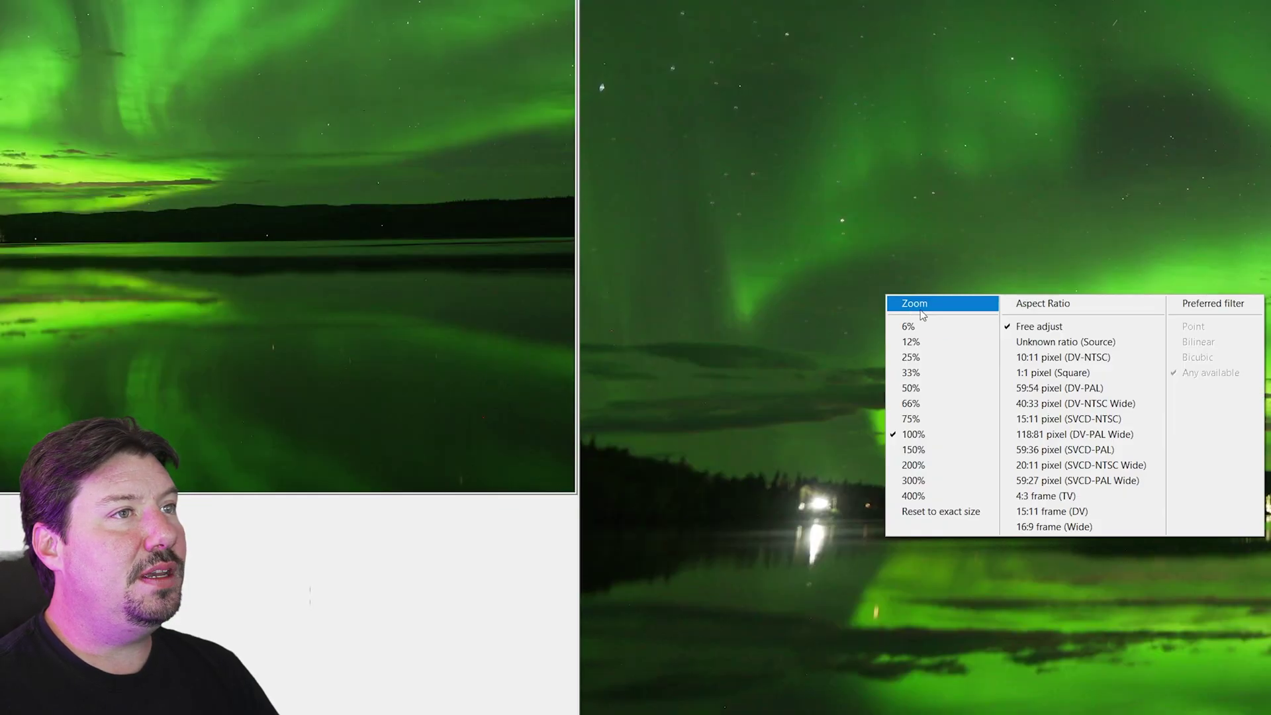
click(914, 403)
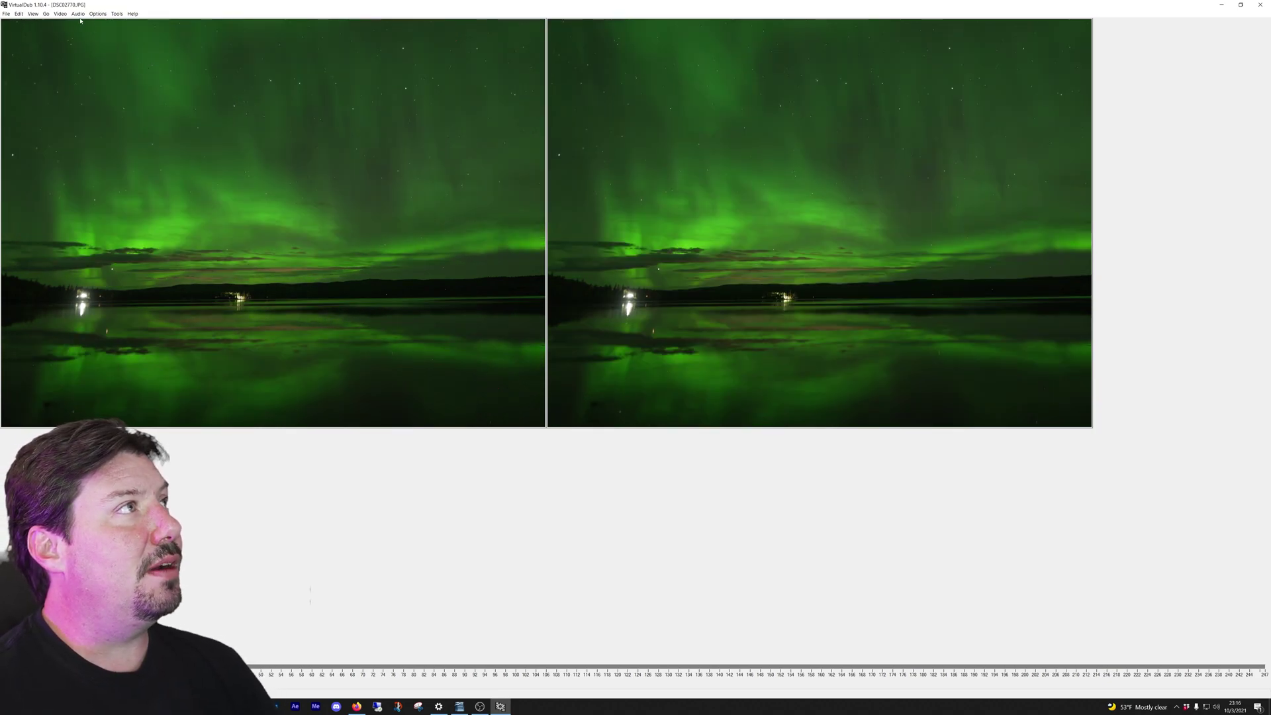
click(60, 14)
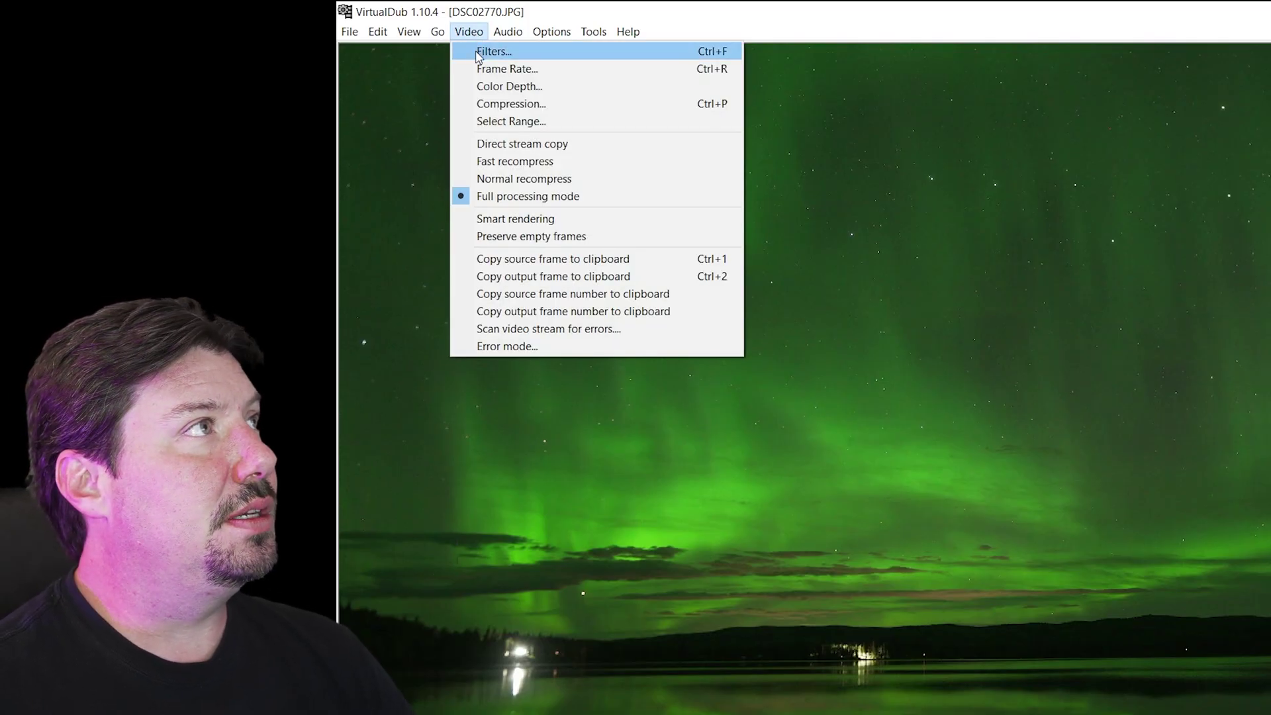
click(483, 69)
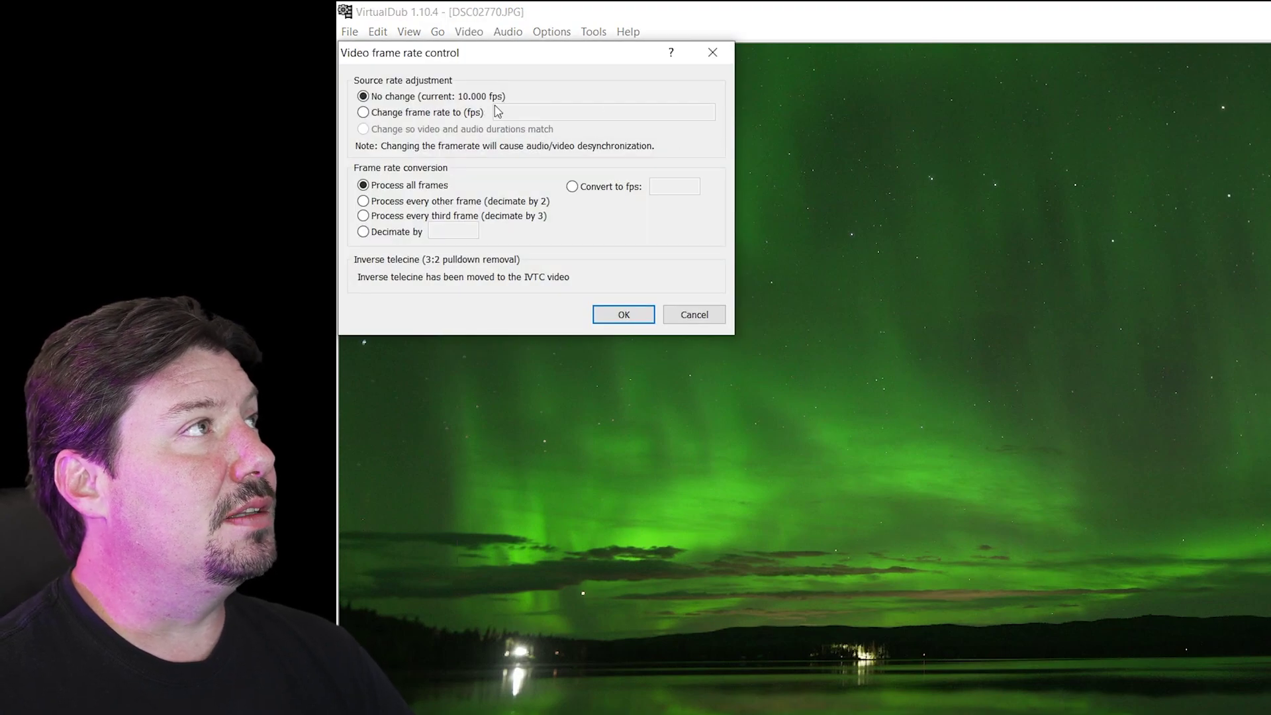
click(399, 116)
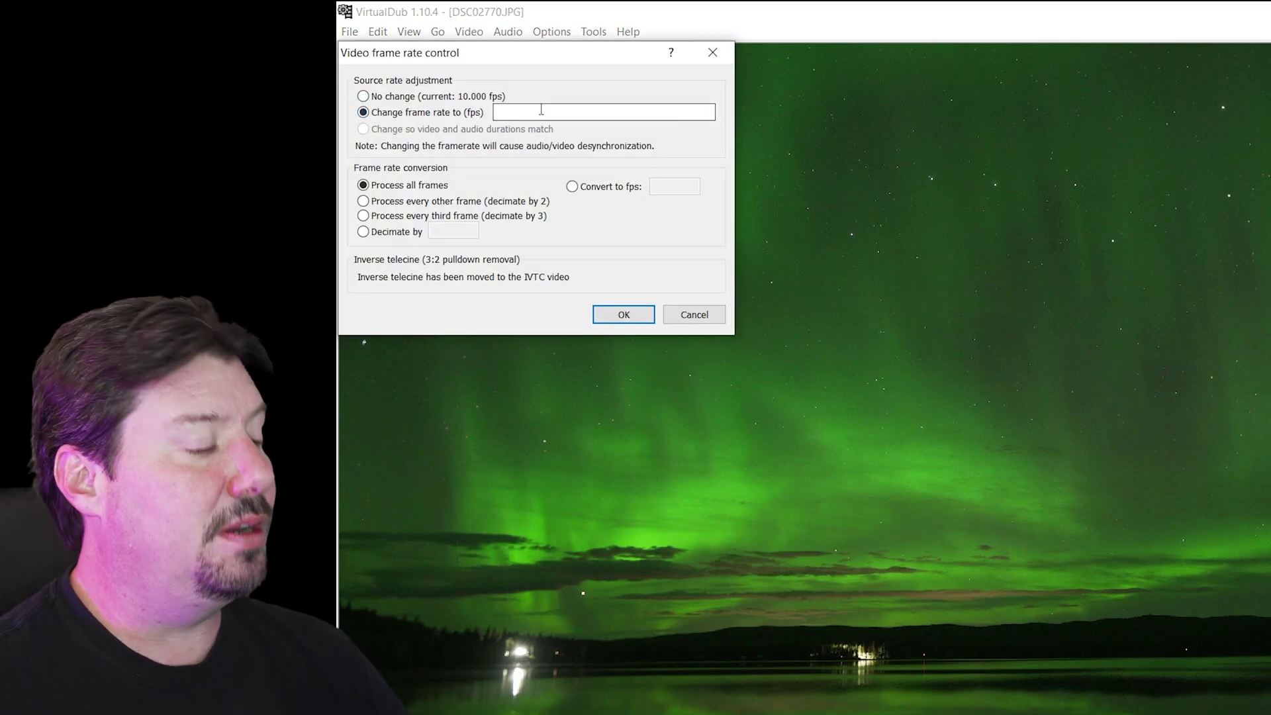
text(23.)
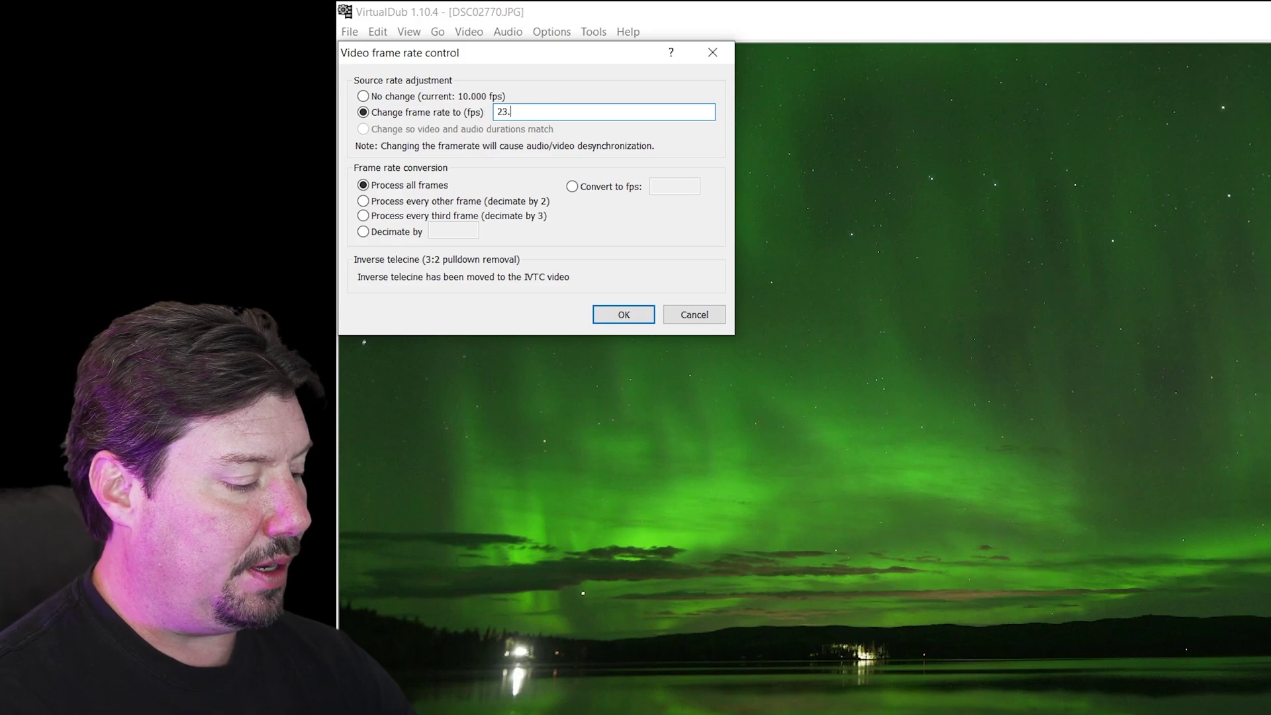
text(9767)
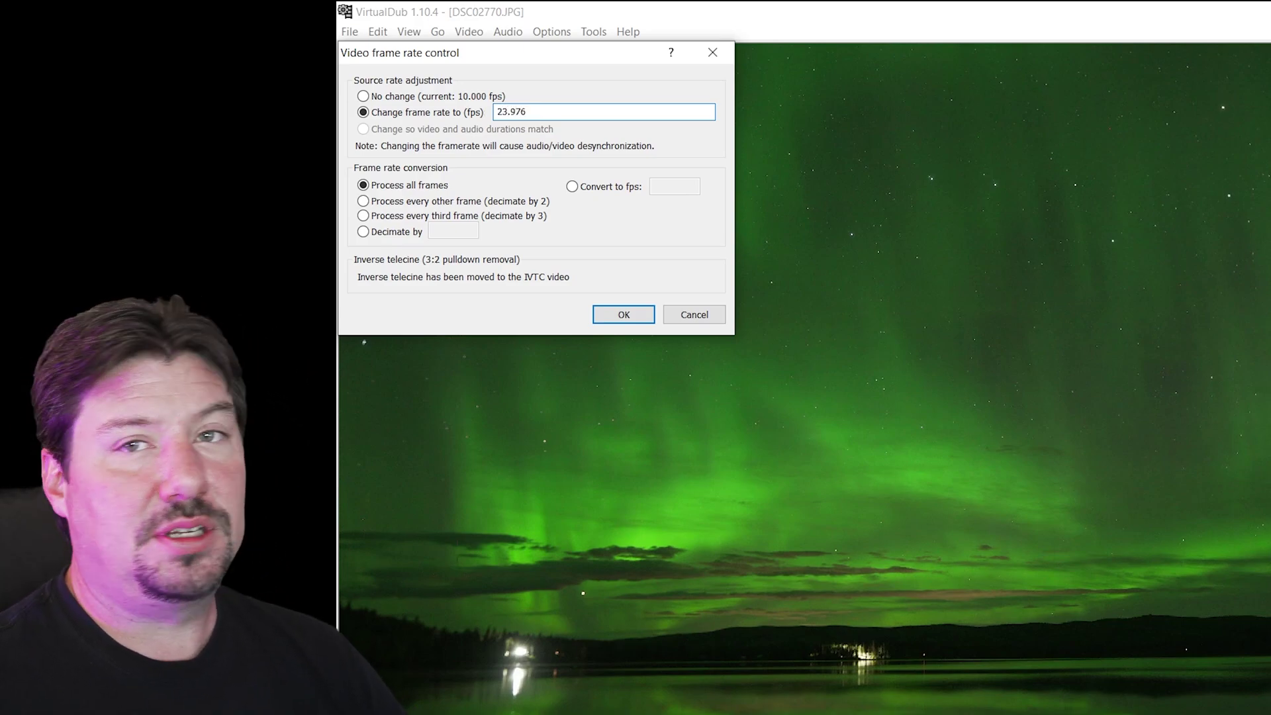
key(BackSpace)
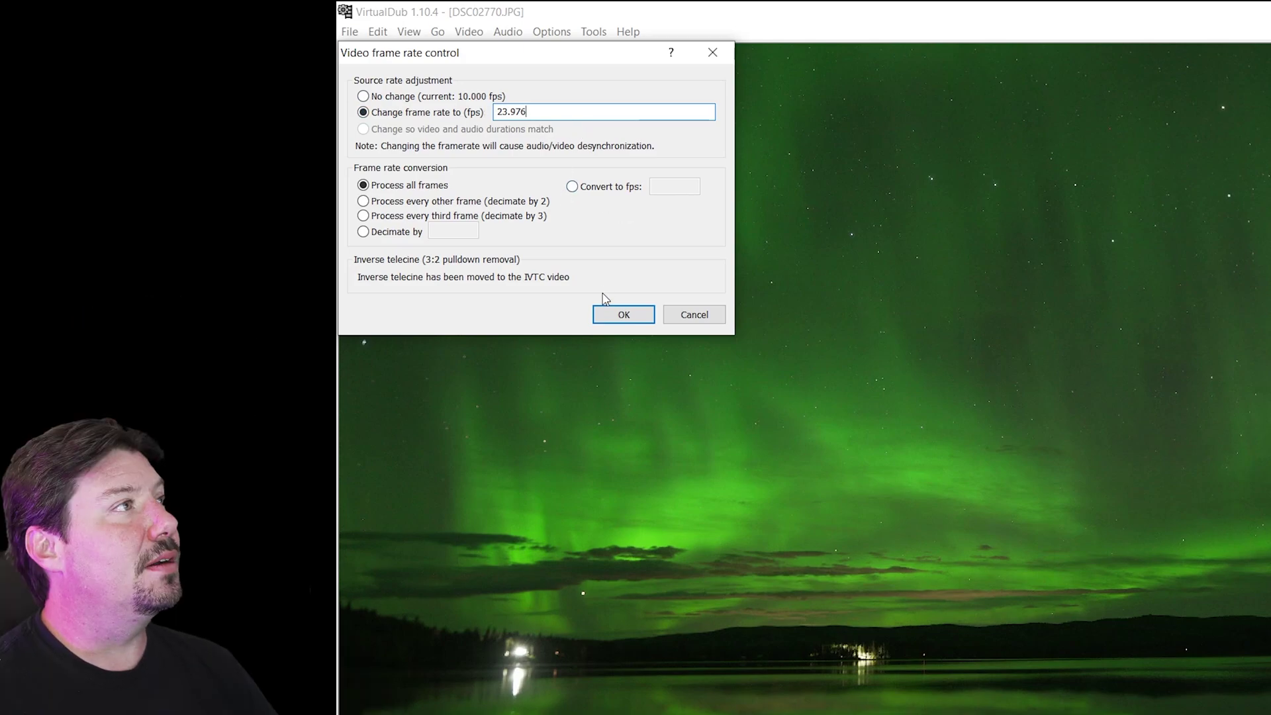
click(619, 313)
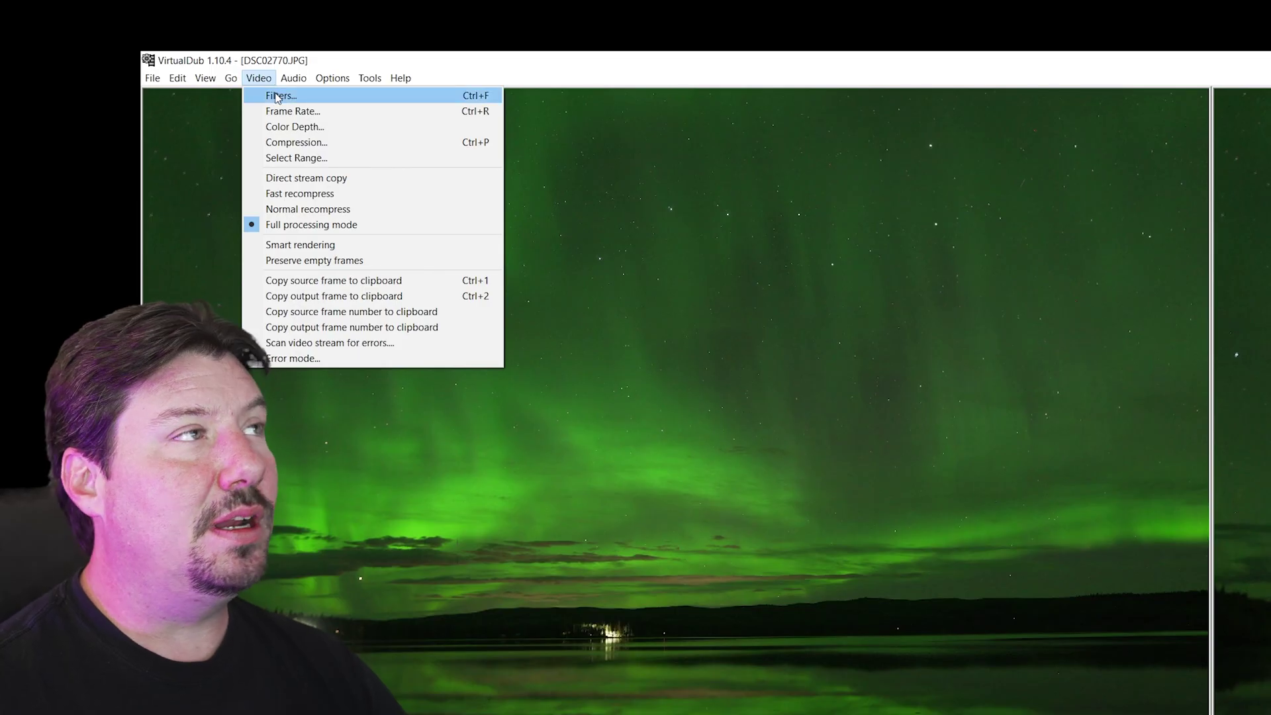
Add the resize filter to the video filter chain.
click(277, 98)
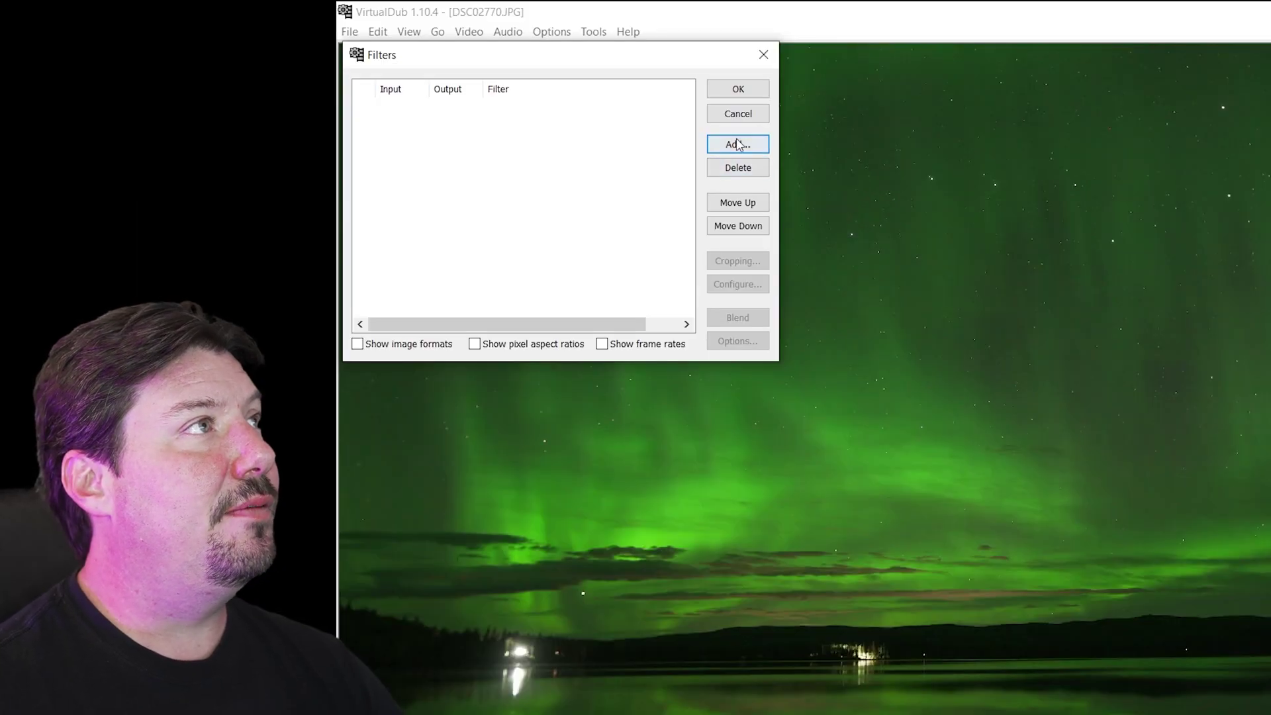
click(735, 141)
click(450, 220)
scroll(450, 220, down, 1)
key(r)
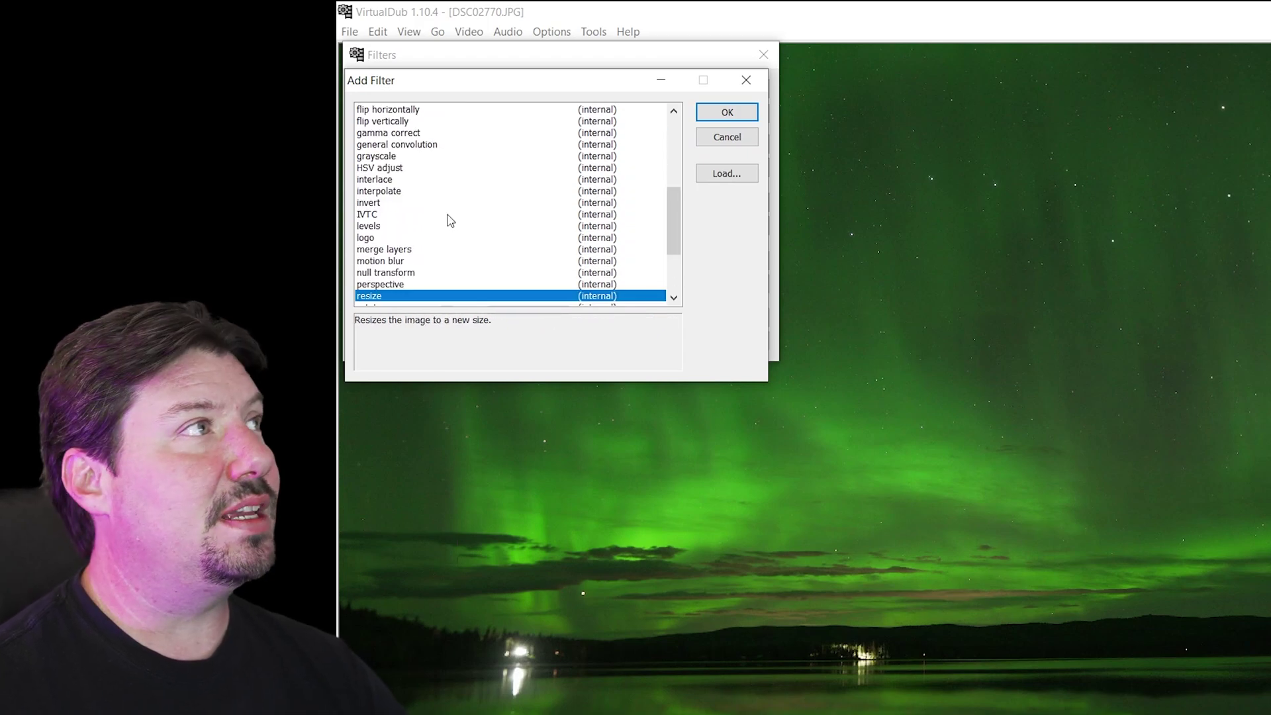
click(707, 117)
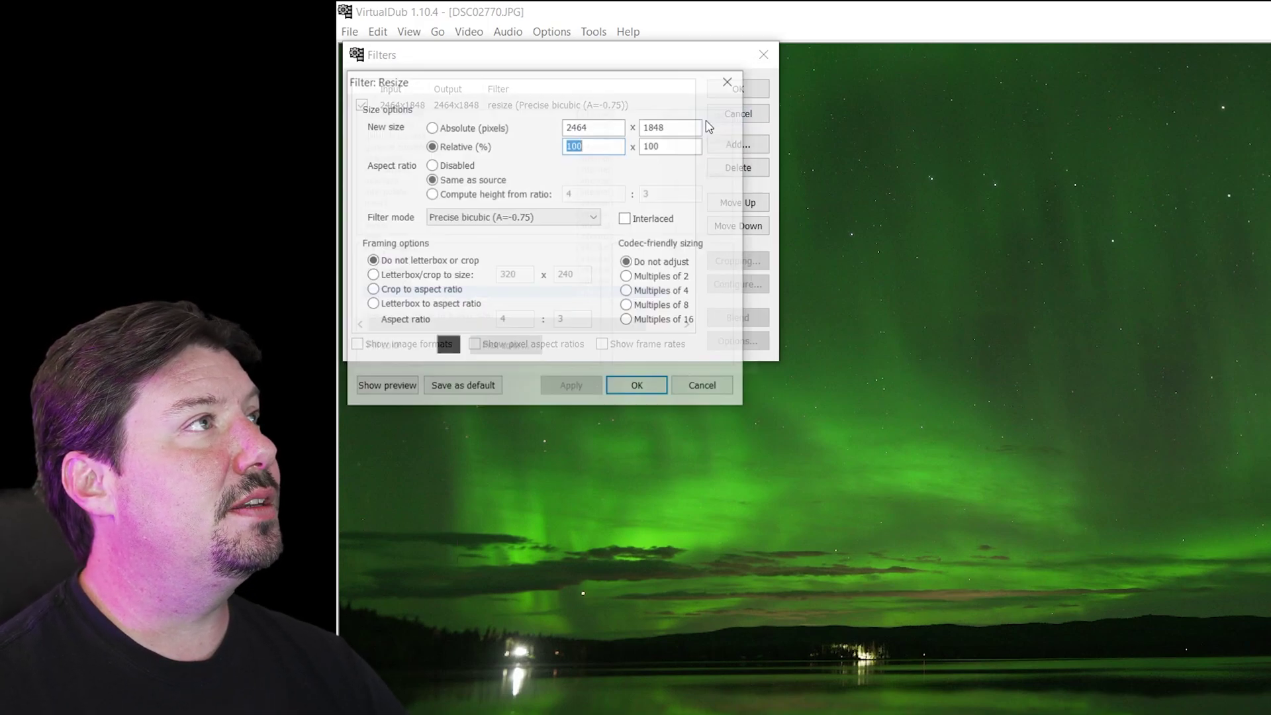
Set the resize to absolute width 1920 with cropping to a 16:9 aspect ratio.
click(453, 131)
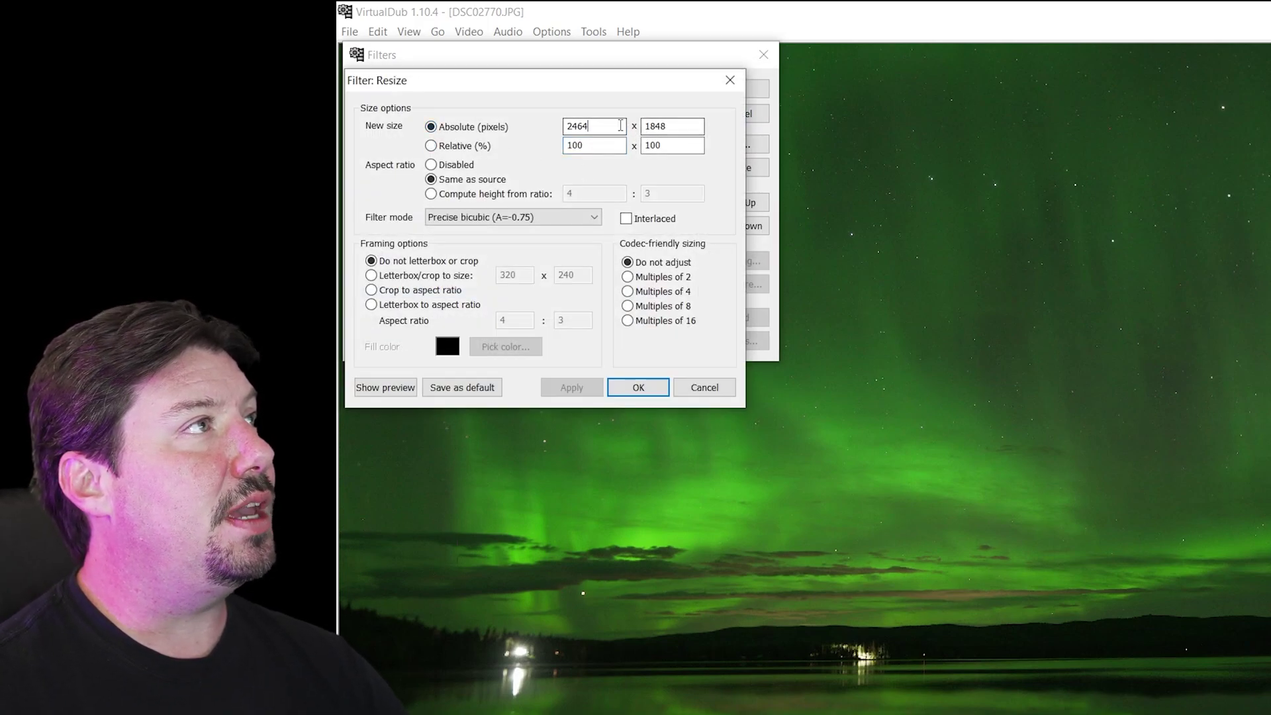
key(Tab)
text(1920)
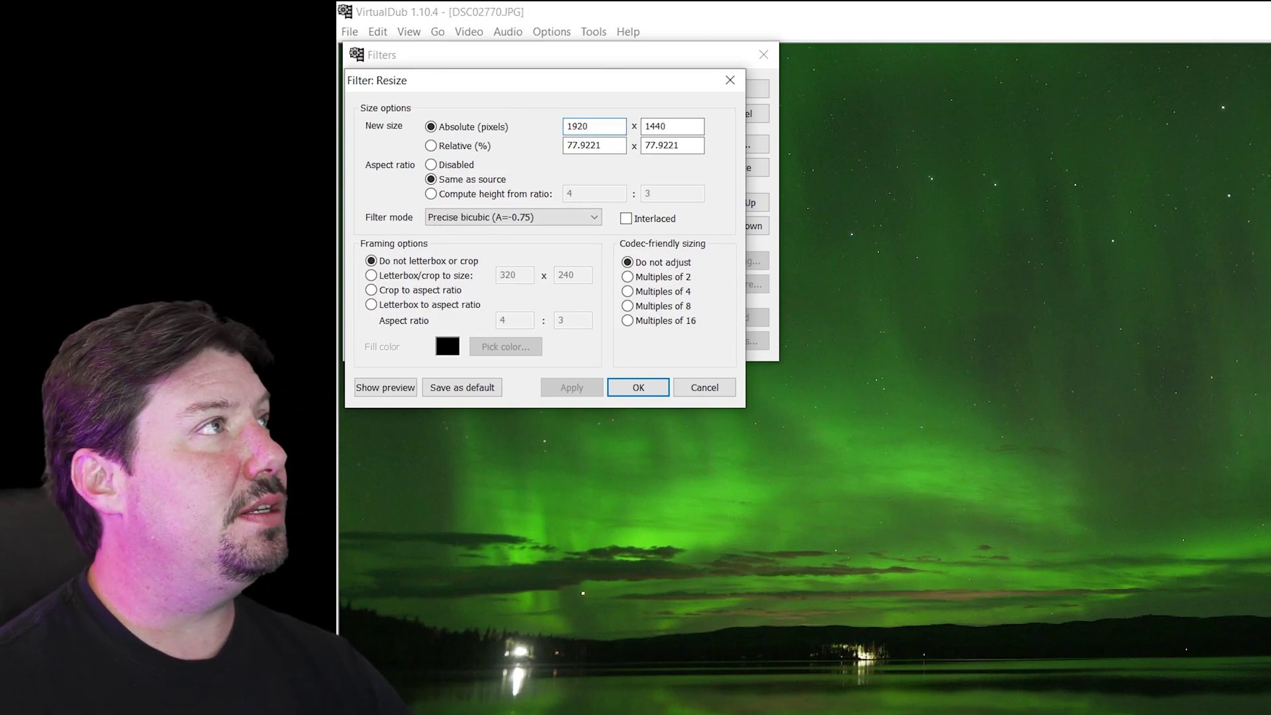
key(Tab)
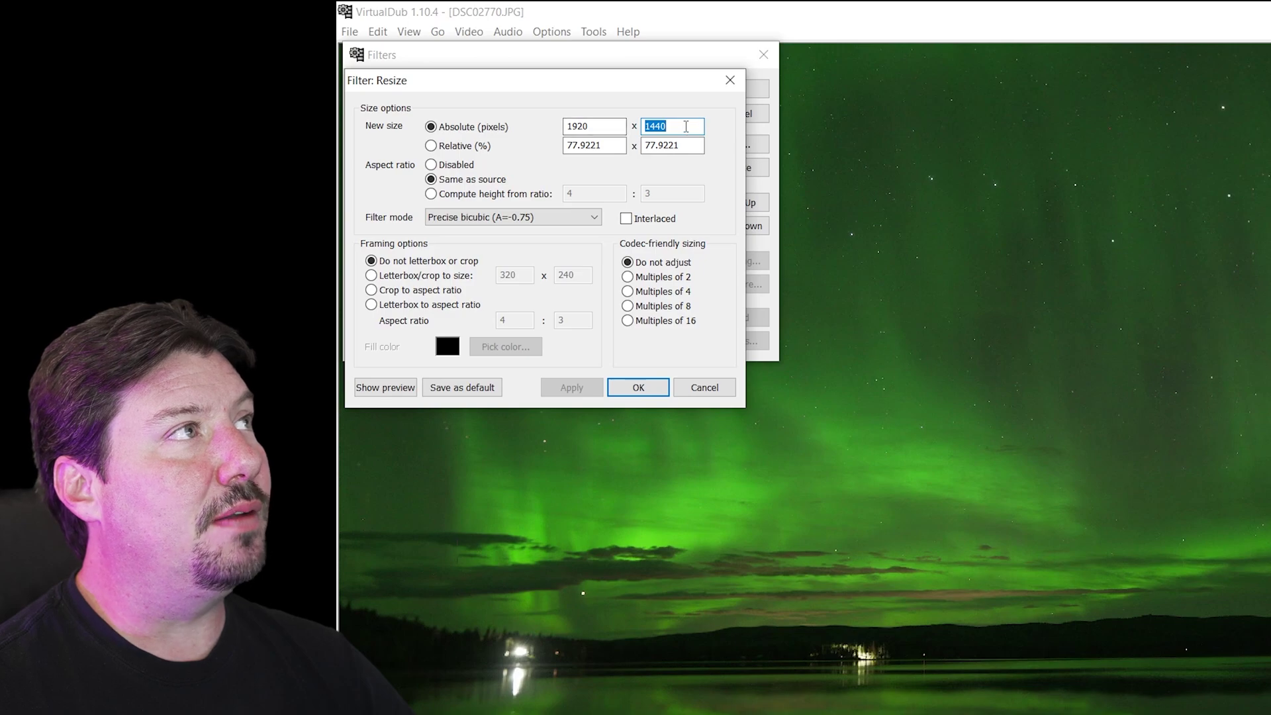
click(408, 295)
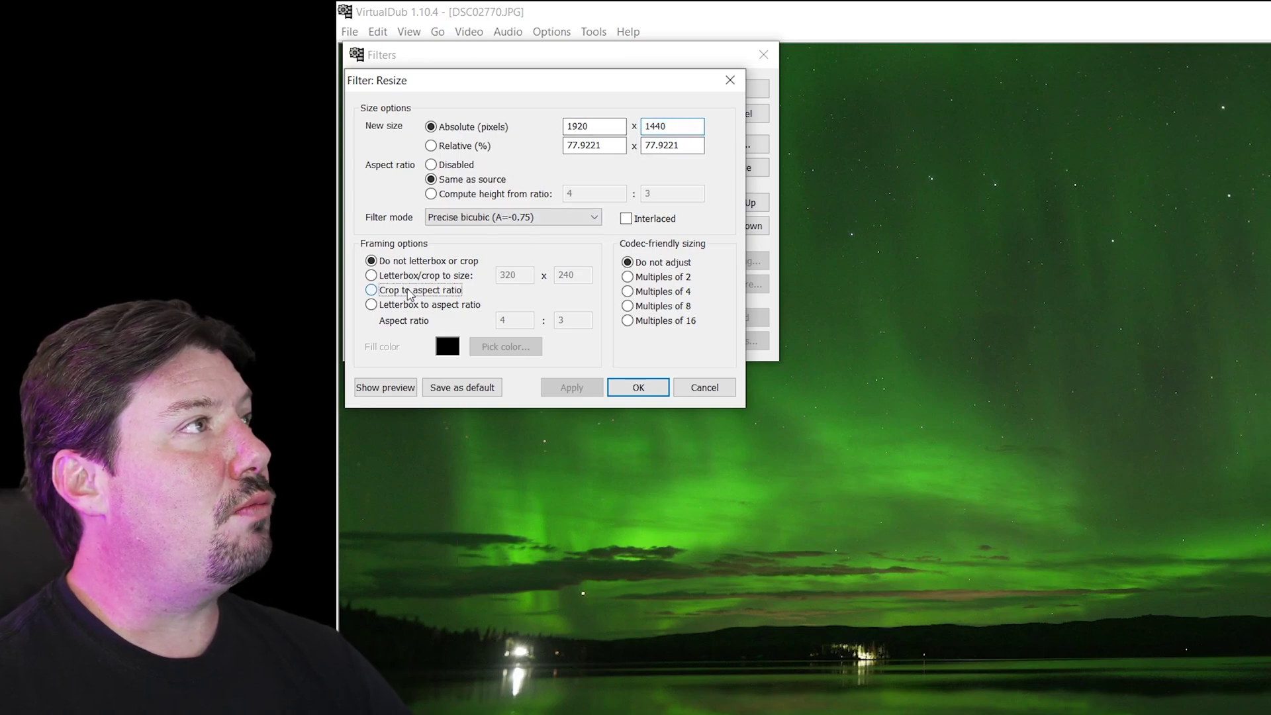
key(Tab)
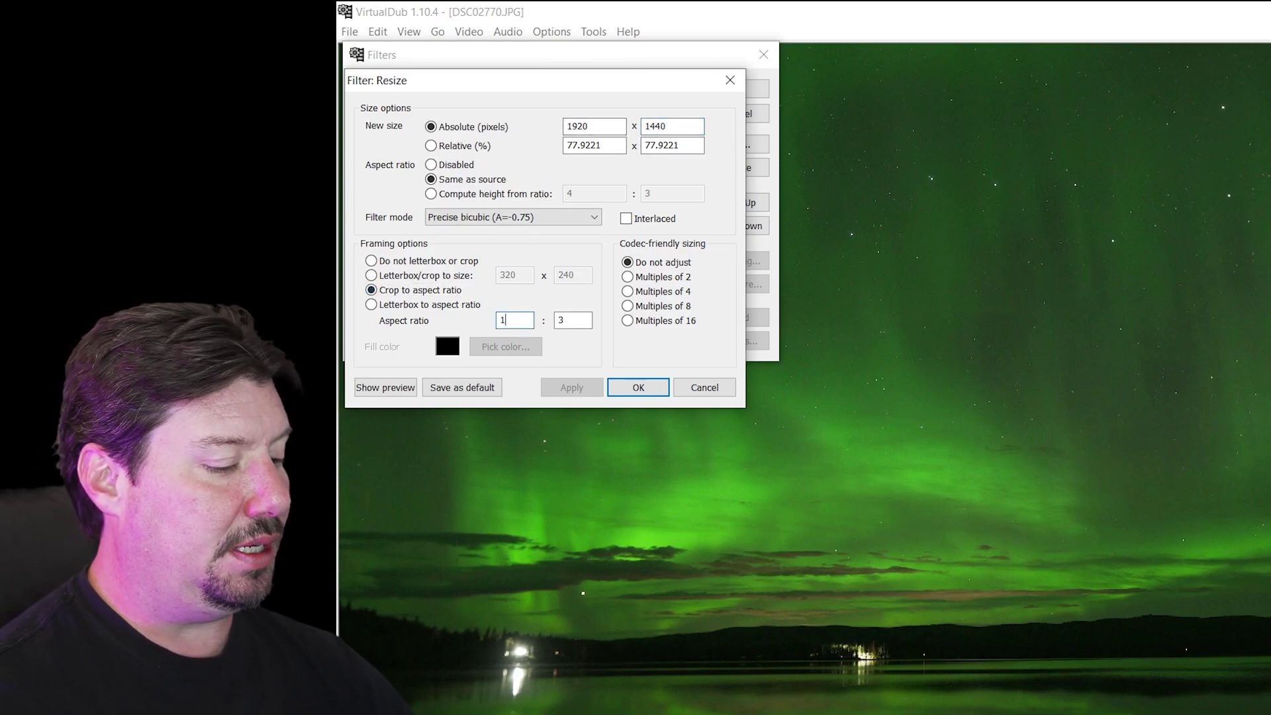
text(16)
key(Tab)
text(9)
Preview the 1920x1080 cropped result and apply the resize filter.
click(385, 388)
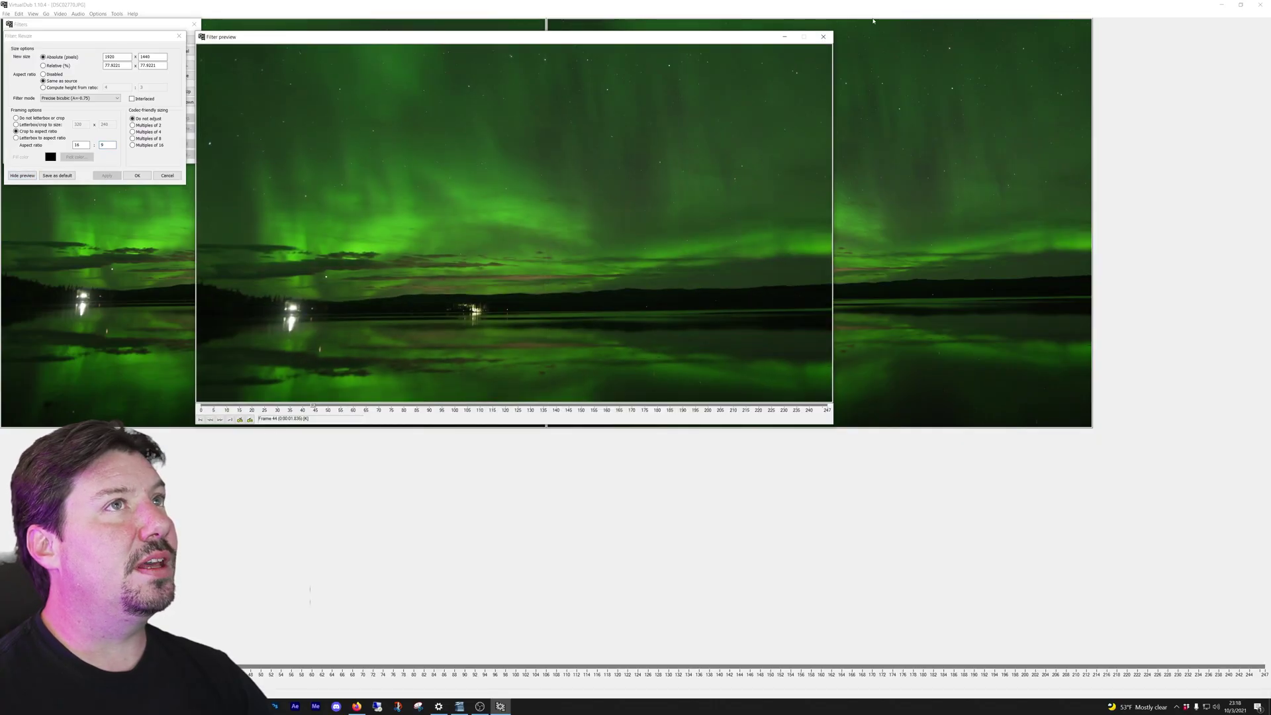
click(823, 36)
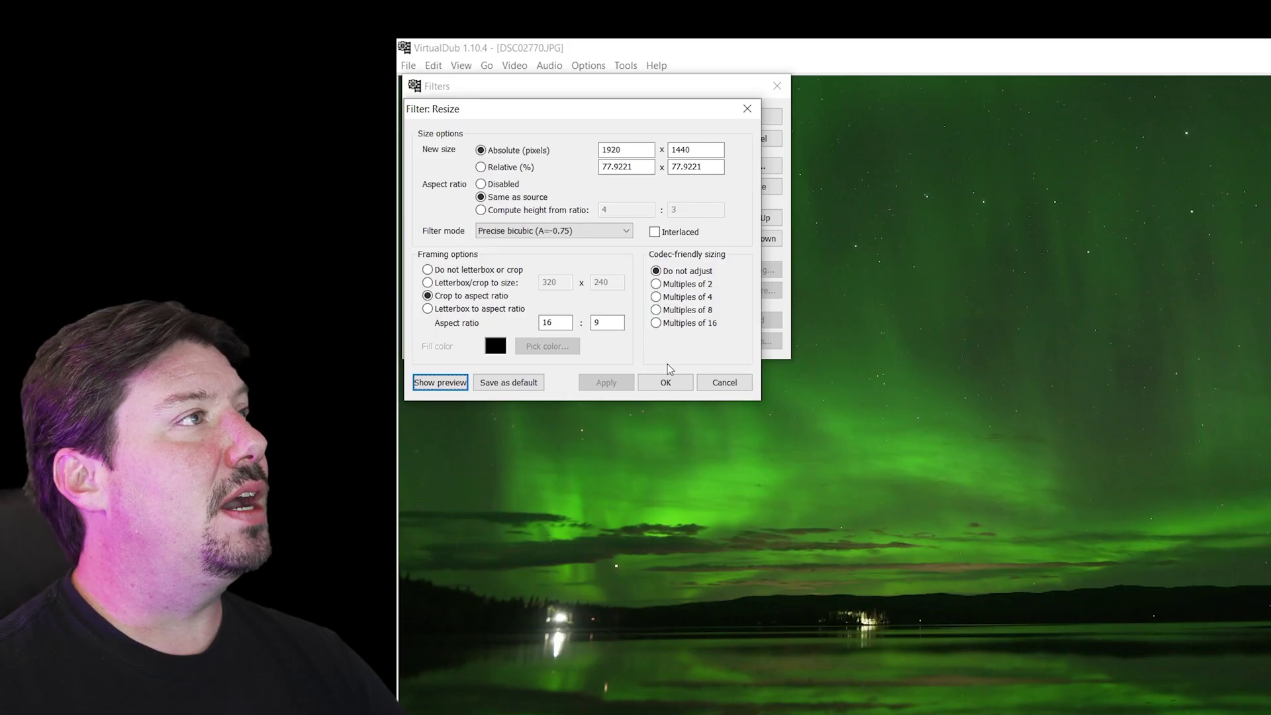
click(146, 175)
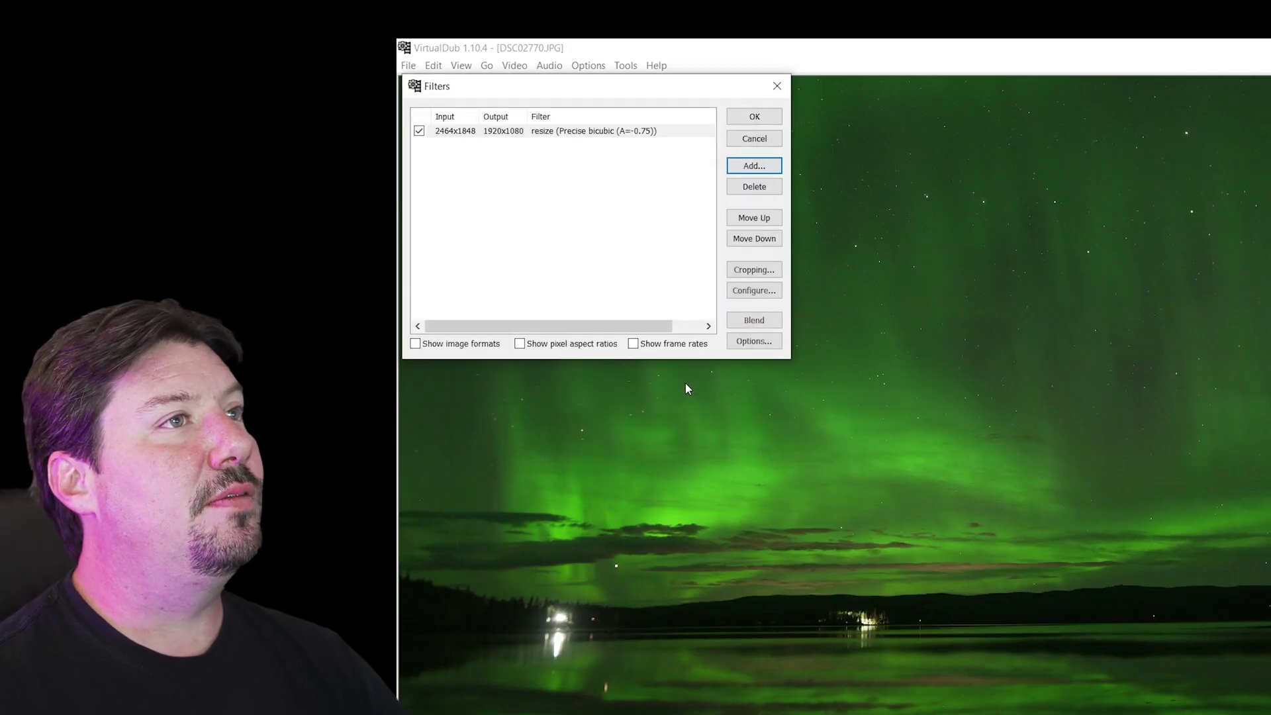
click(754, 117)
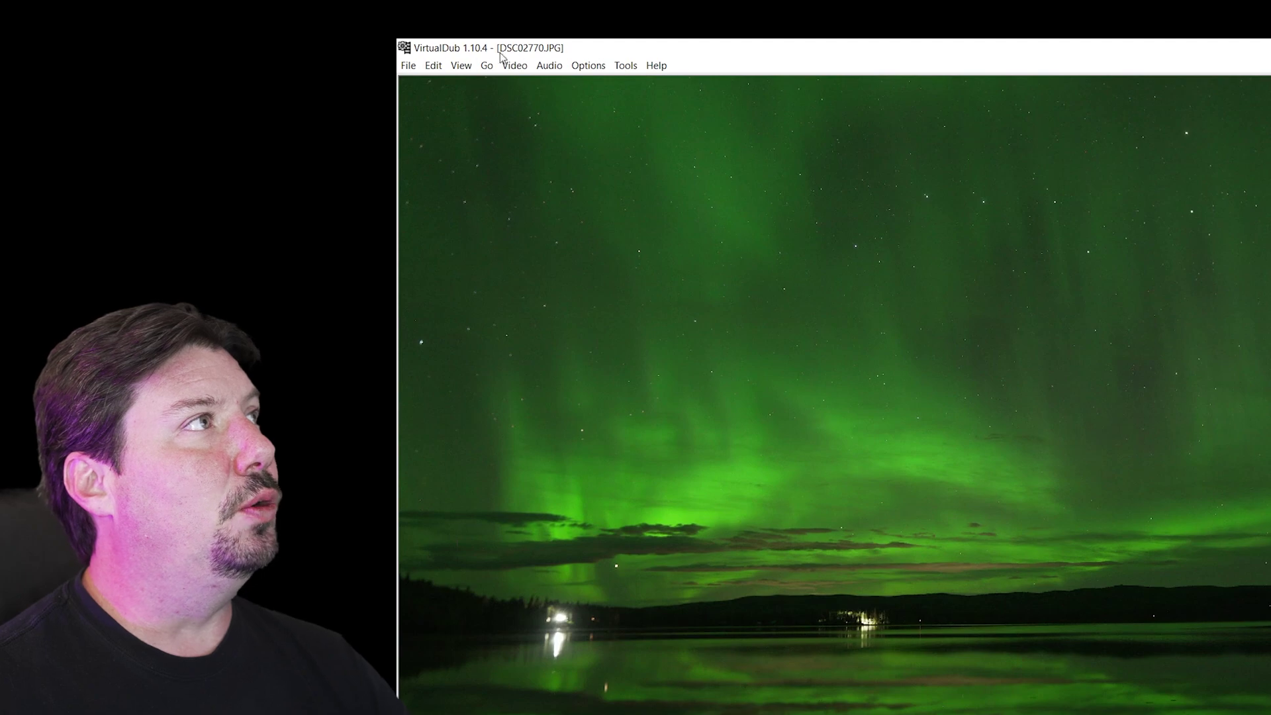
Save the video as an AVI with 'aurora' in the name, render it, and open auroraoverlake.avi.
click(408, 66)
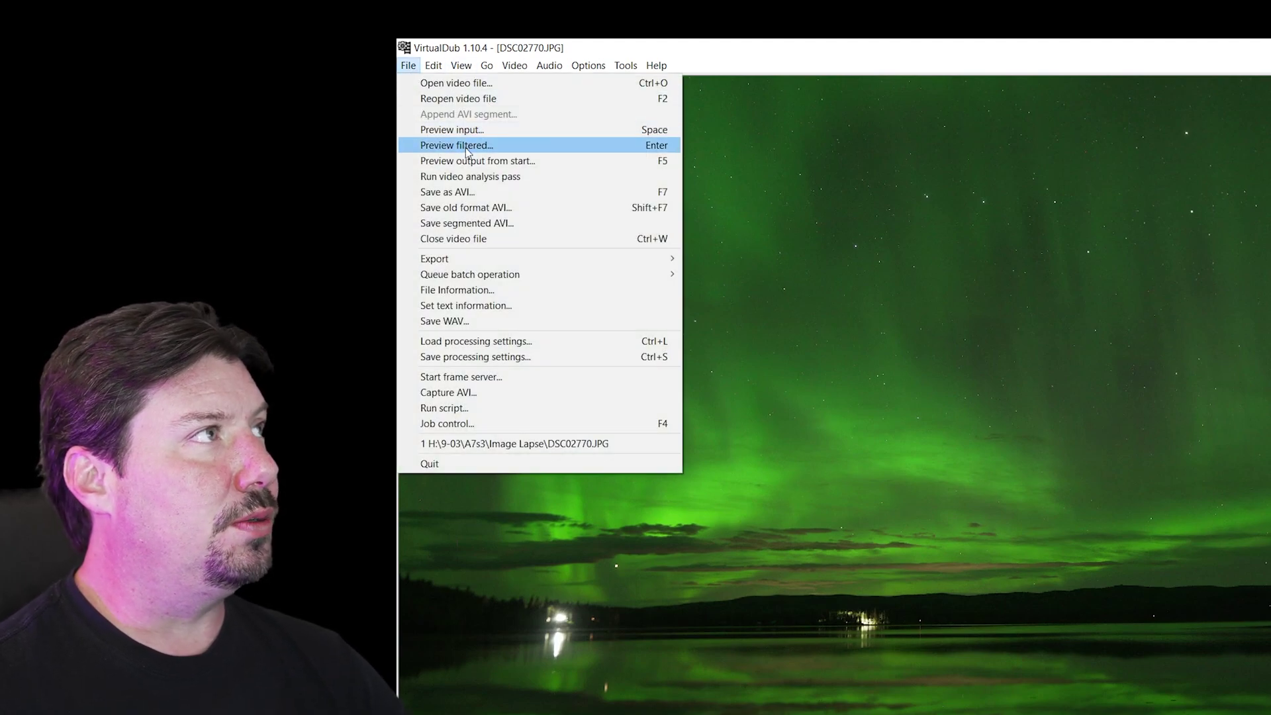
click(516, 198)
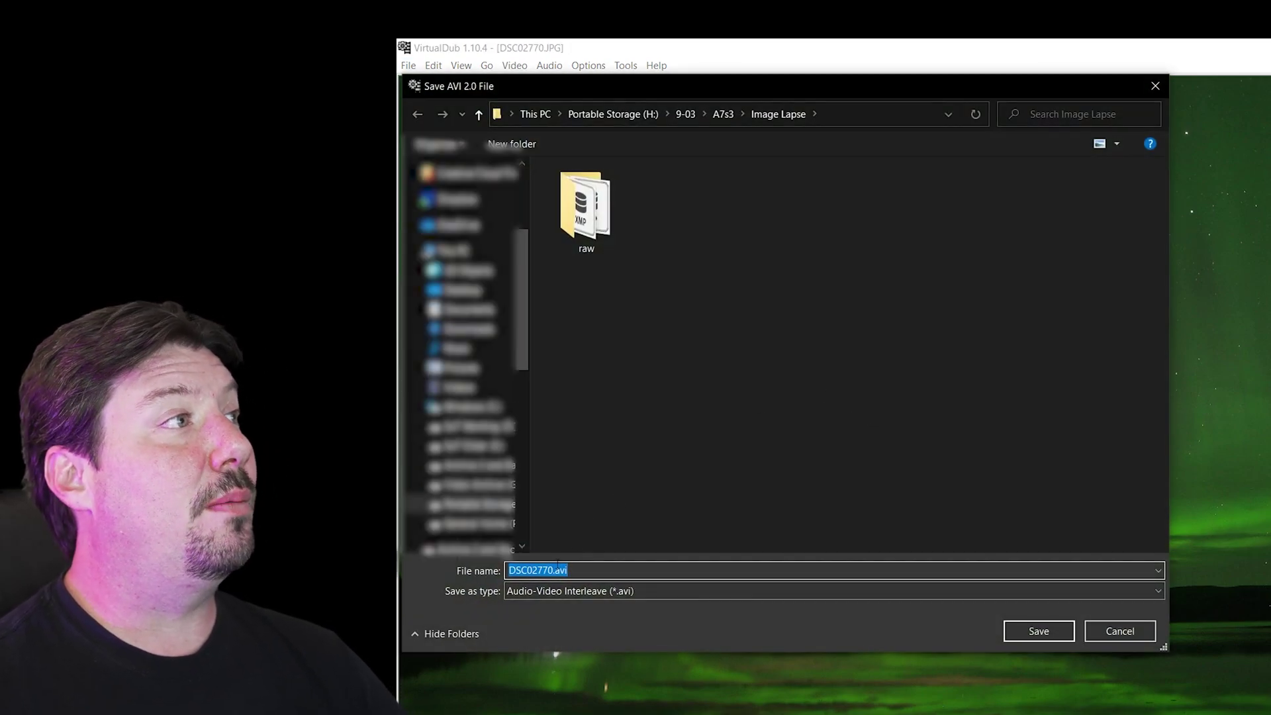
click(616, 569)
double_click(551, 570)
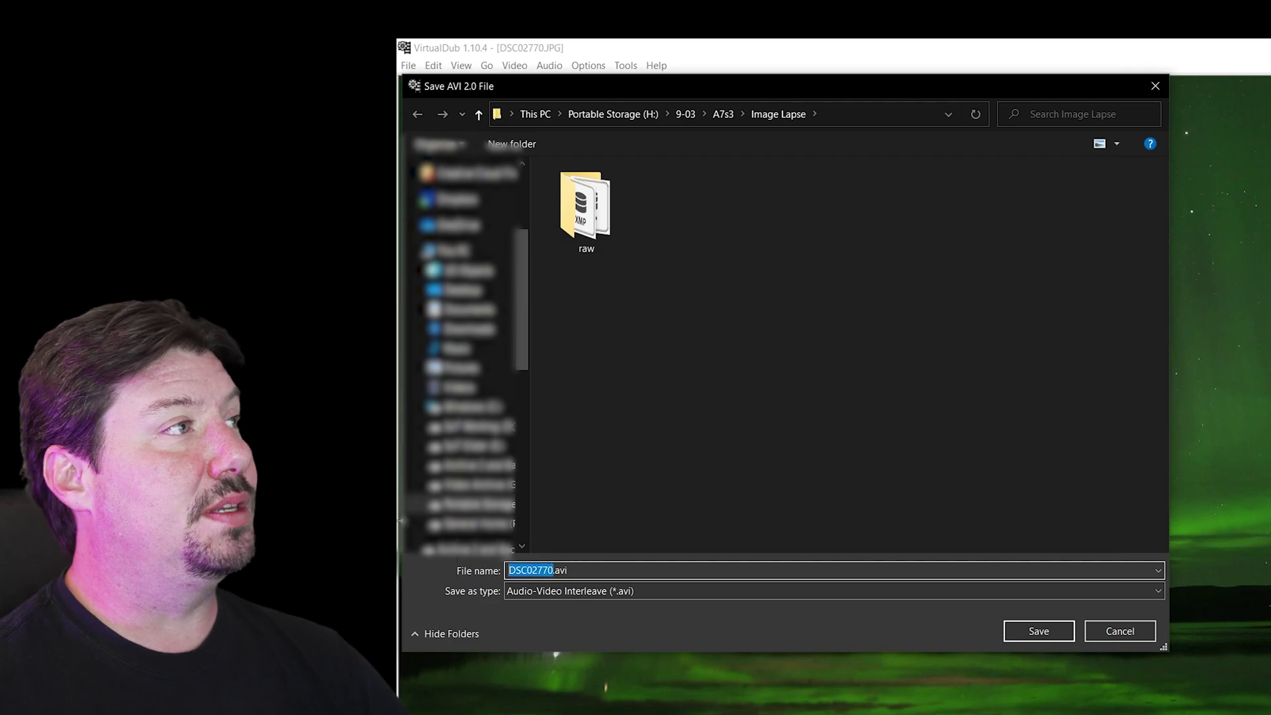
text(auroraoverlake)
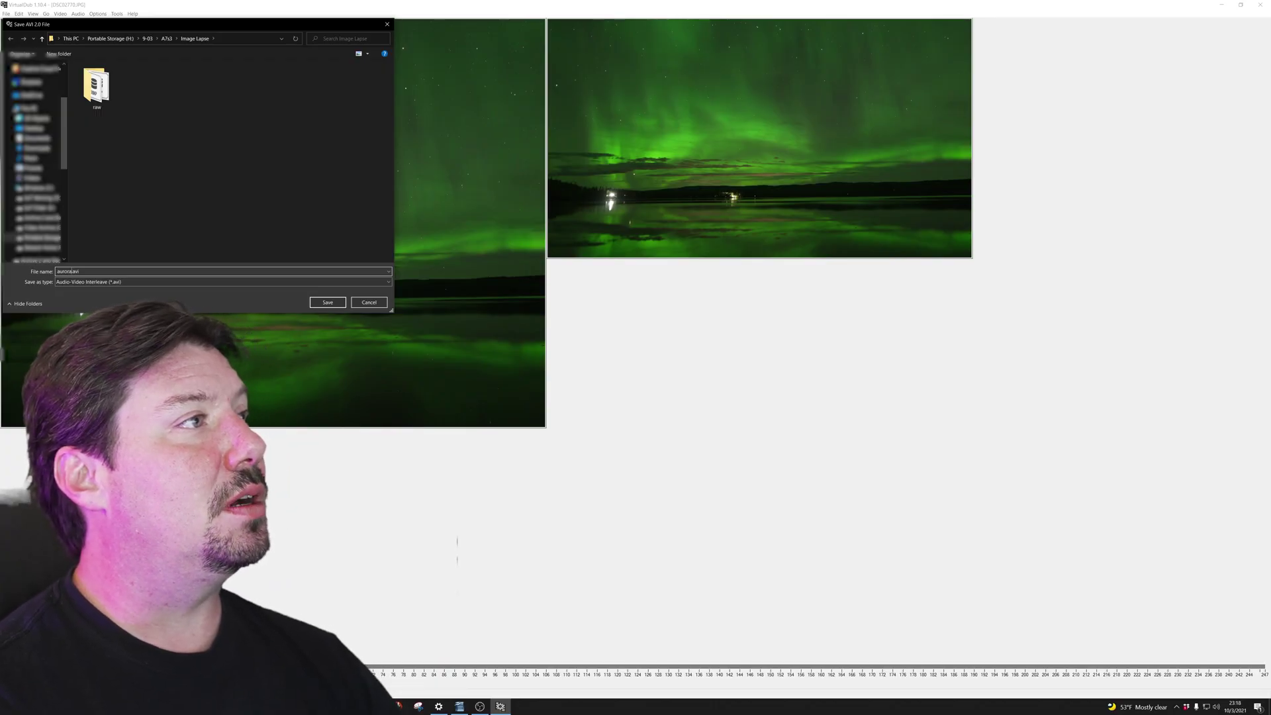
key(Return)
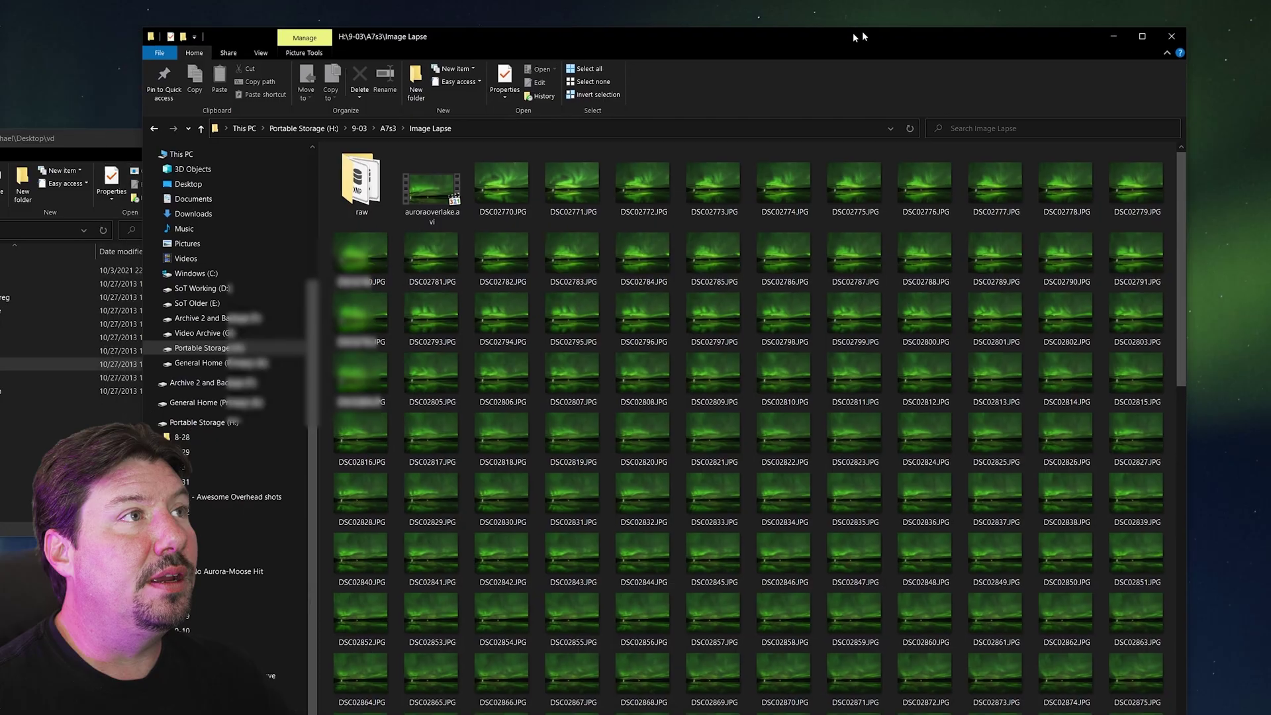
double_click(503, 169)
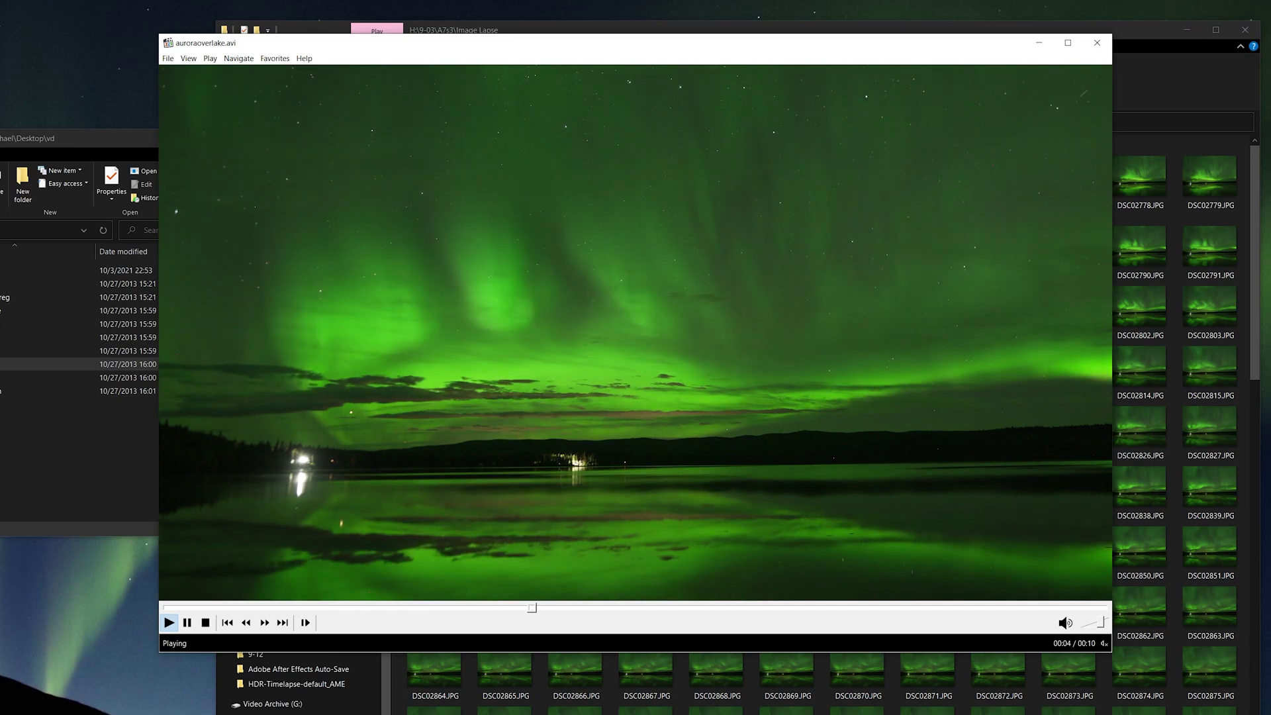
Pause, replay from near the start, and pause the auroraoverlake.avi preview.
click(186, 623)
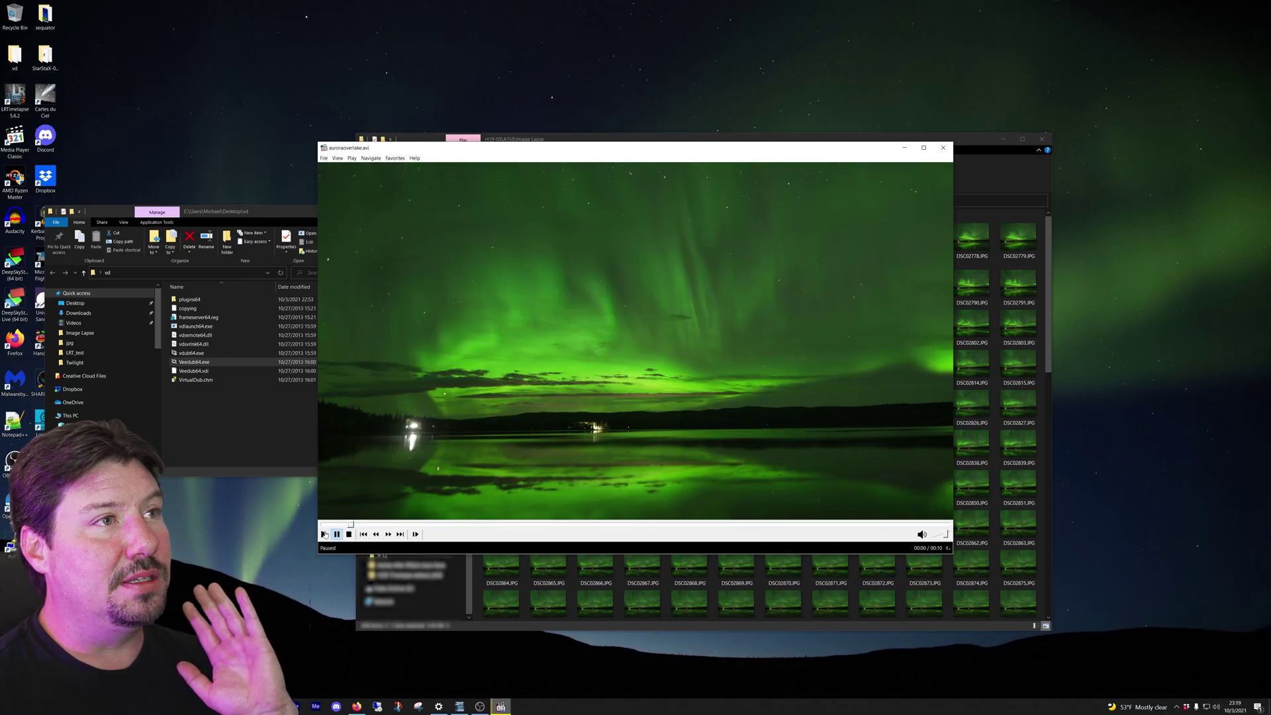
click(491, 562)
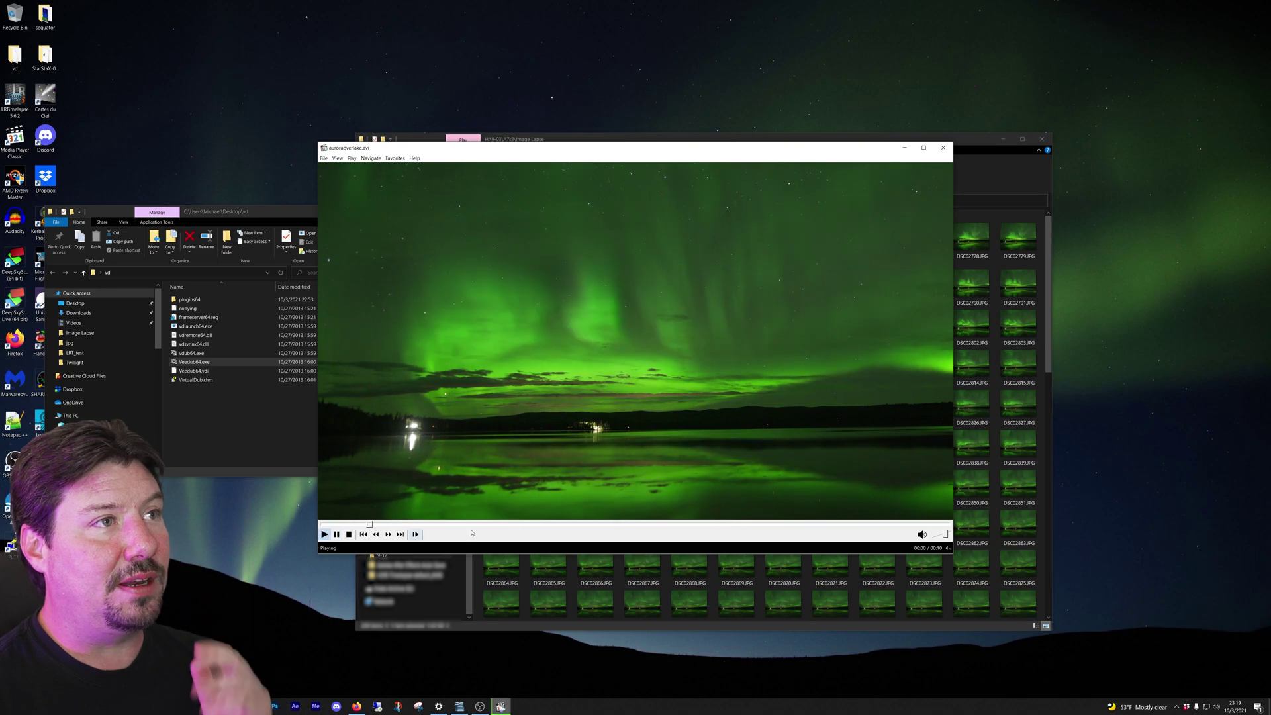
click(336, 534)
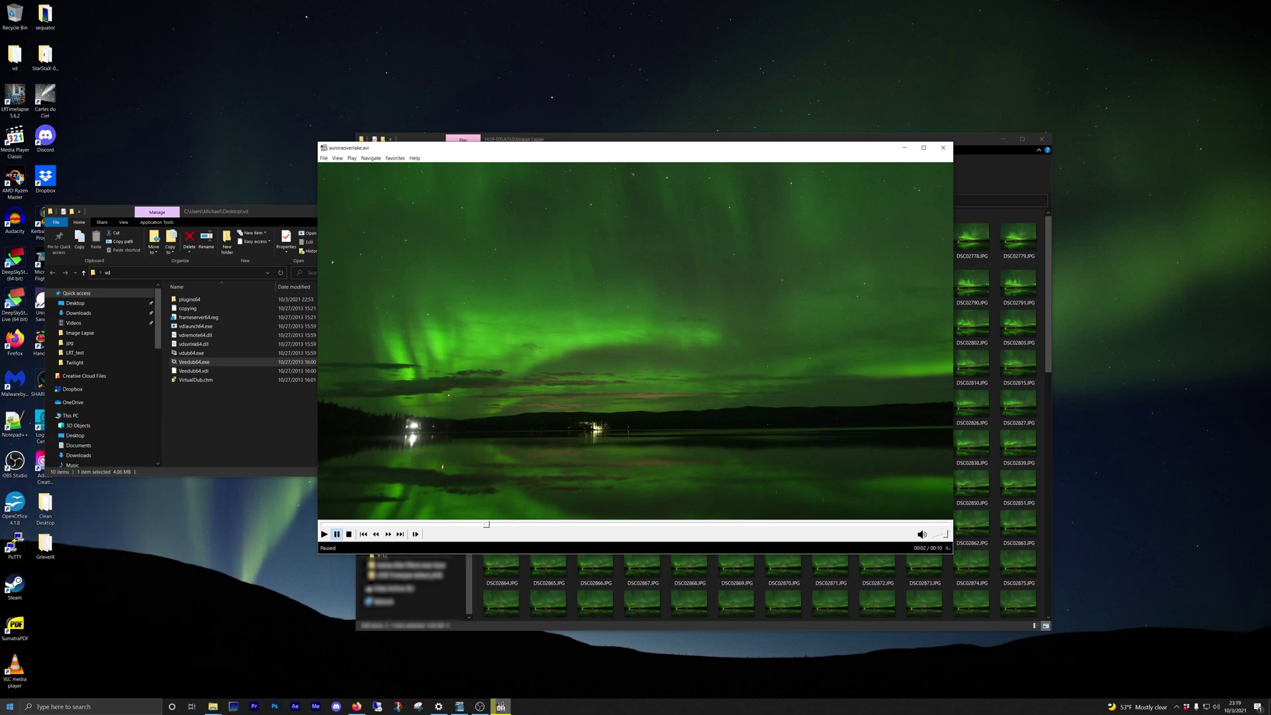
Dismiss a Start menu search and show the Image Lapse folder path as text.
click(10, 707)
text(v)
key(Escape)
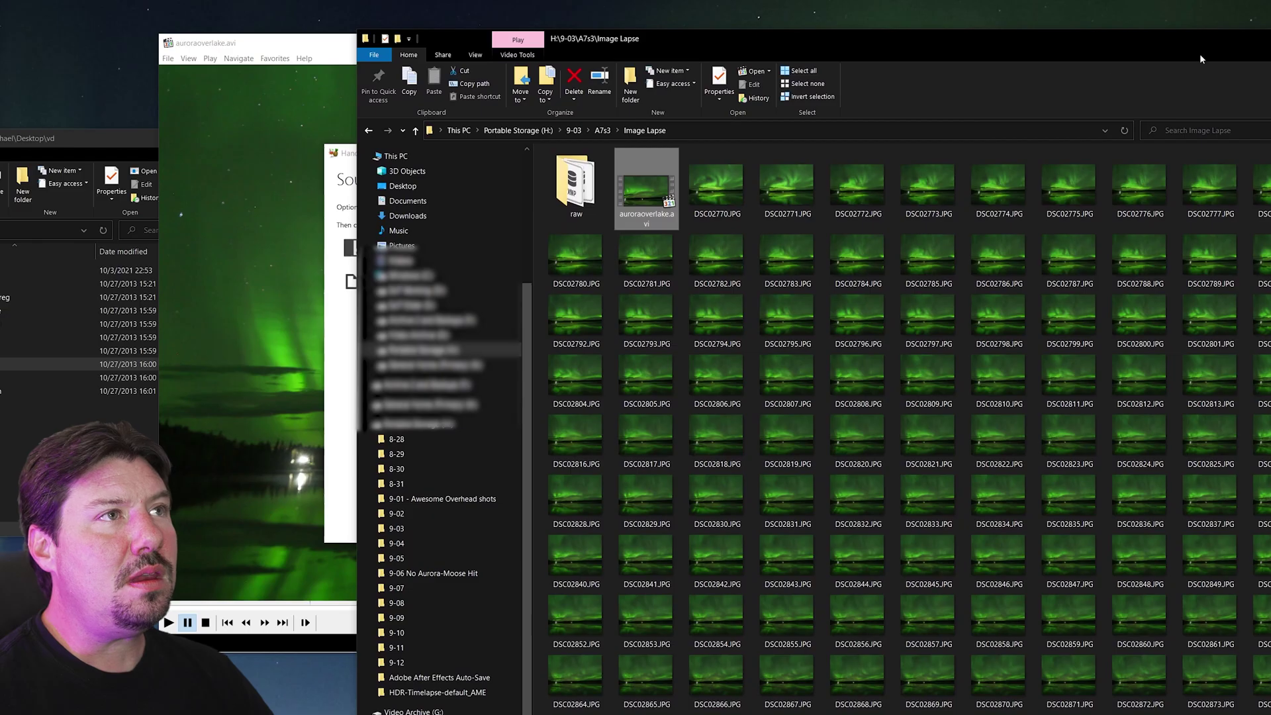
click(752, 134)
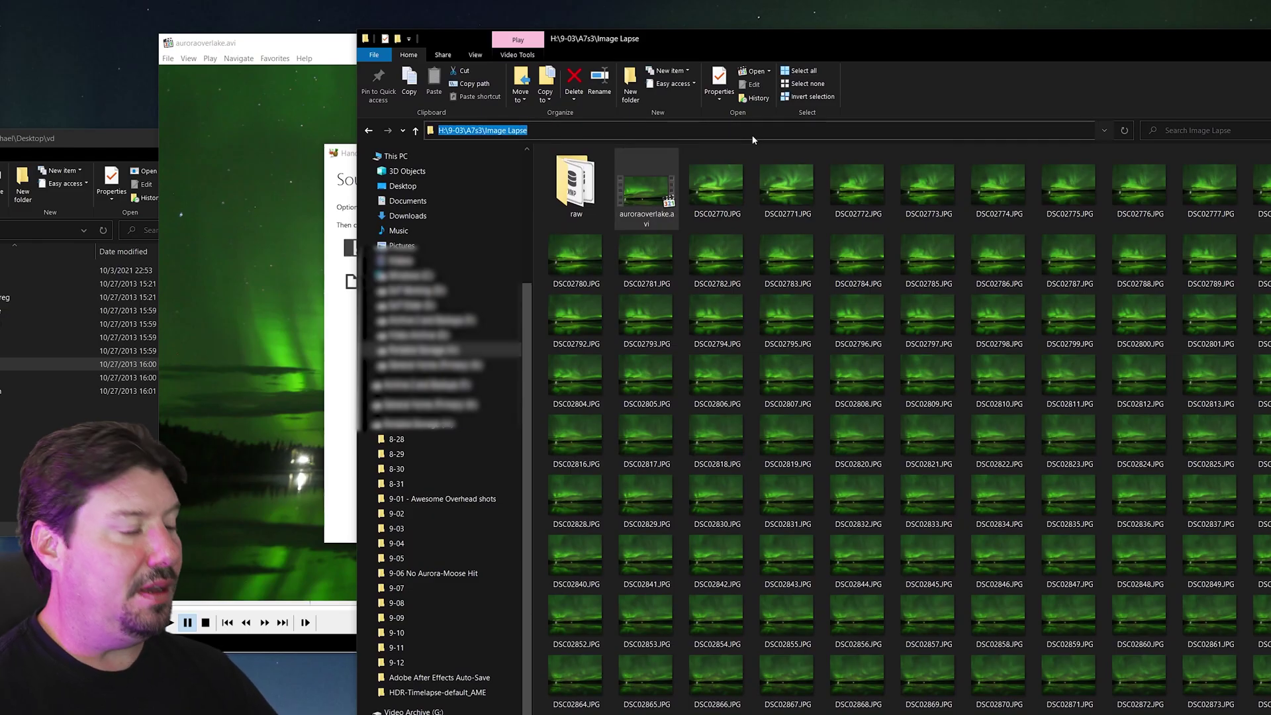
Drag auroraoverlake.avi from the Image Lapse folder into HandBrake as the source.
key(alt+Tab)
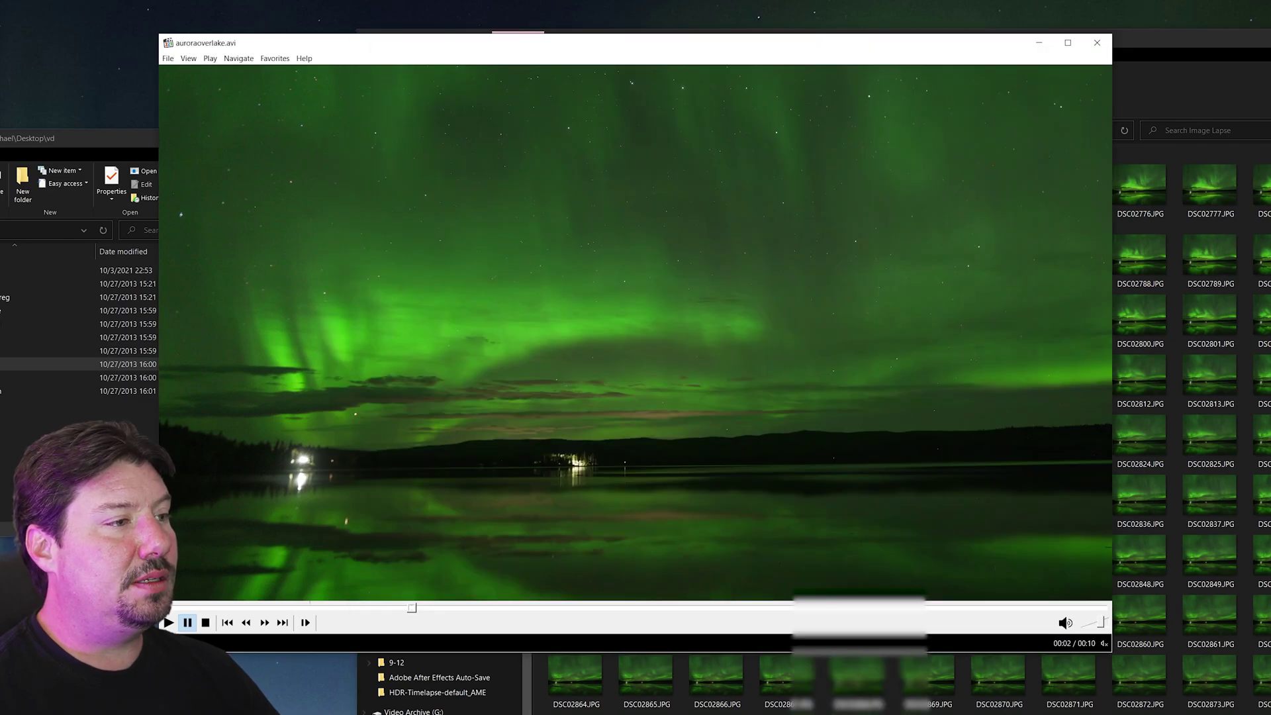
key(alt+Tab)
click(1203, 61)
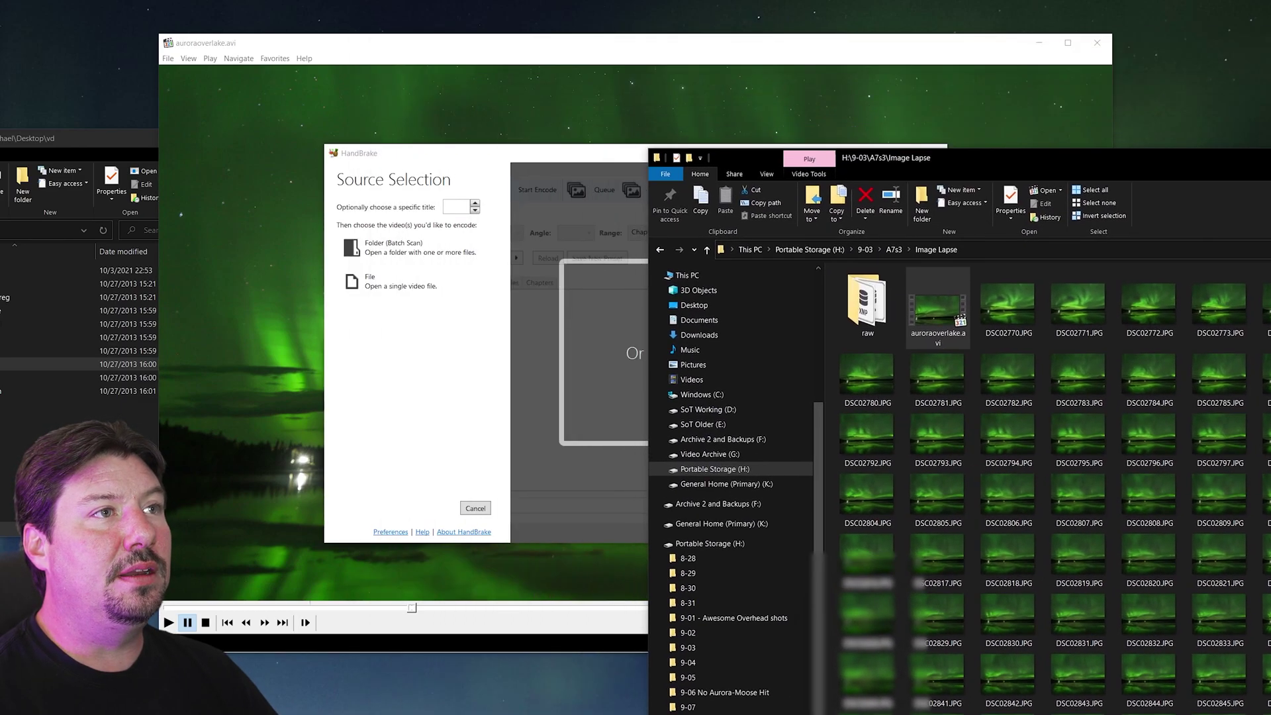
drag(1059, 157, 1187, 366)
drag(1066, 516, 678, 359)
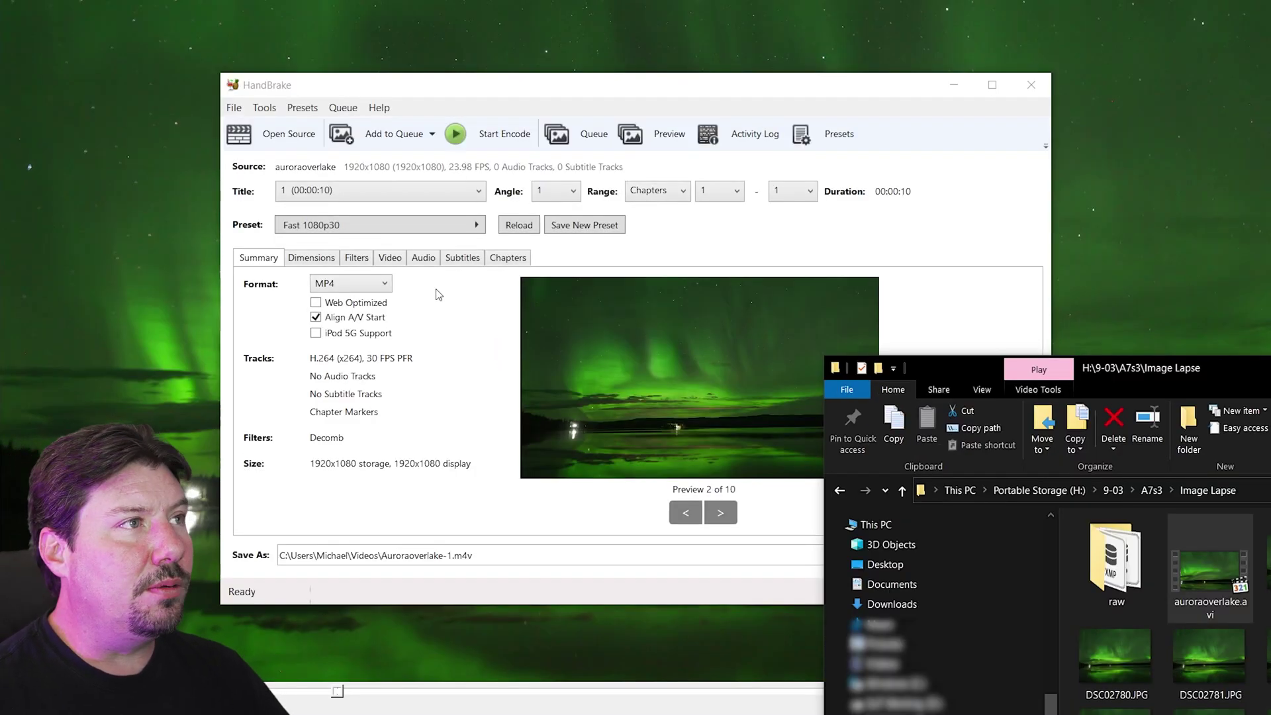
Check the preset list, leaving the Fast 1080p30 preset unchanged.
click(304, 228)
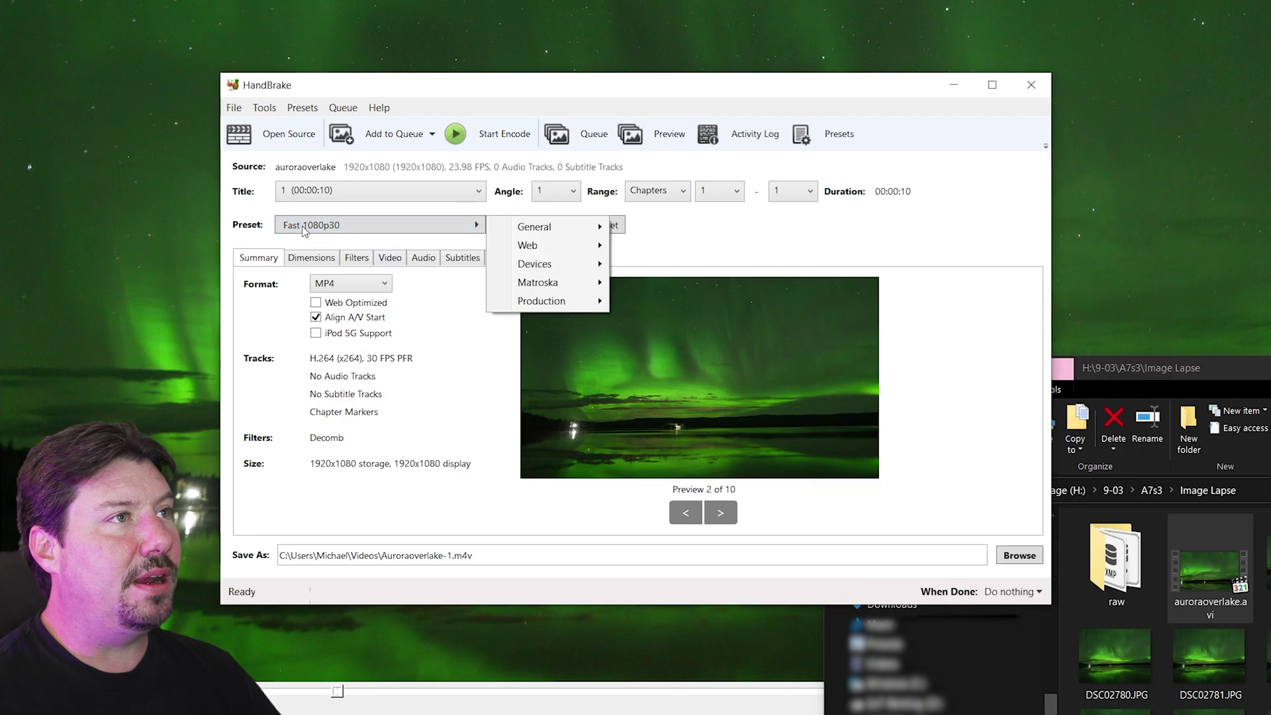
mouse_move(550, 231)
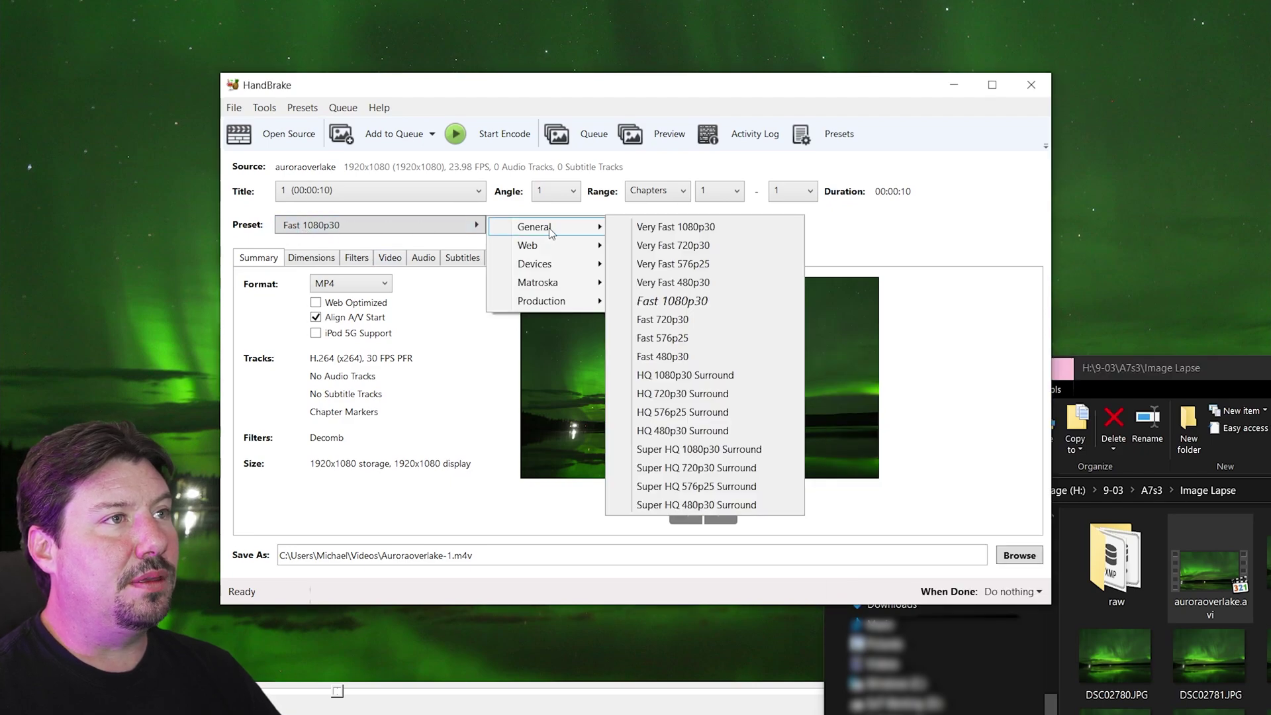
click(995, 246)
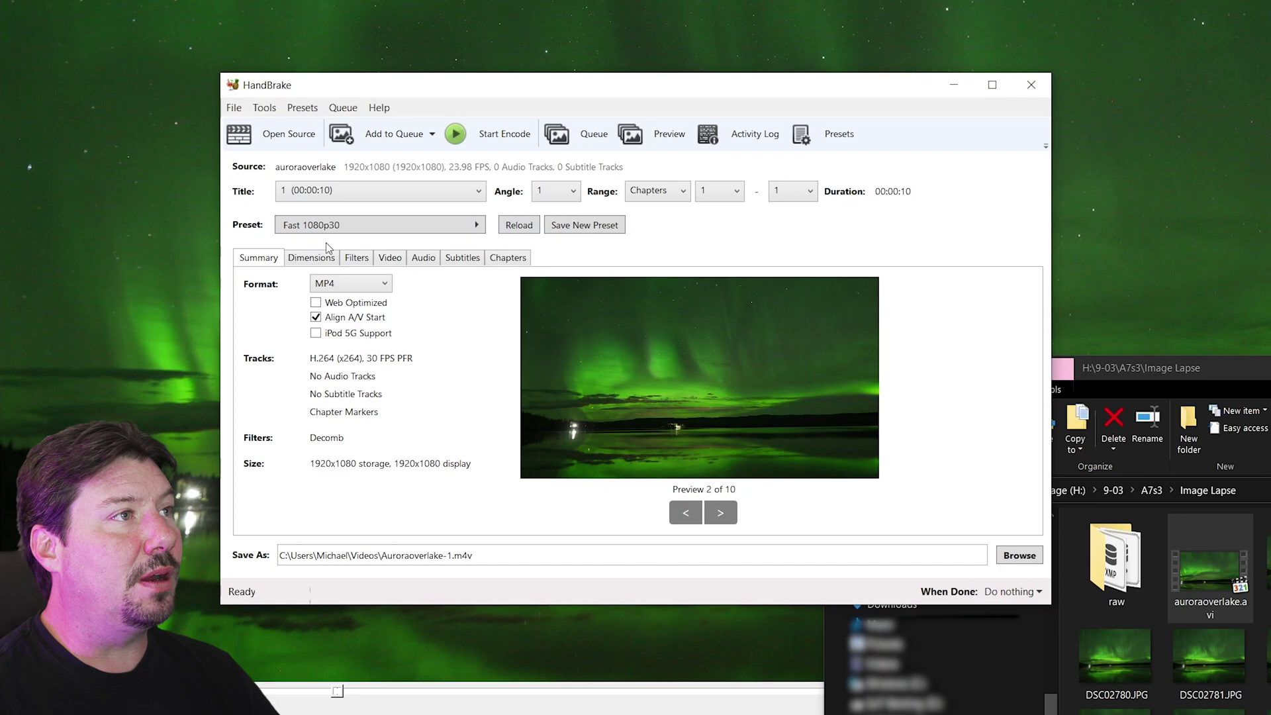
Set a constant 23.976 fps frame rate and Constant Quality RF 9.5.
click(389, 259)
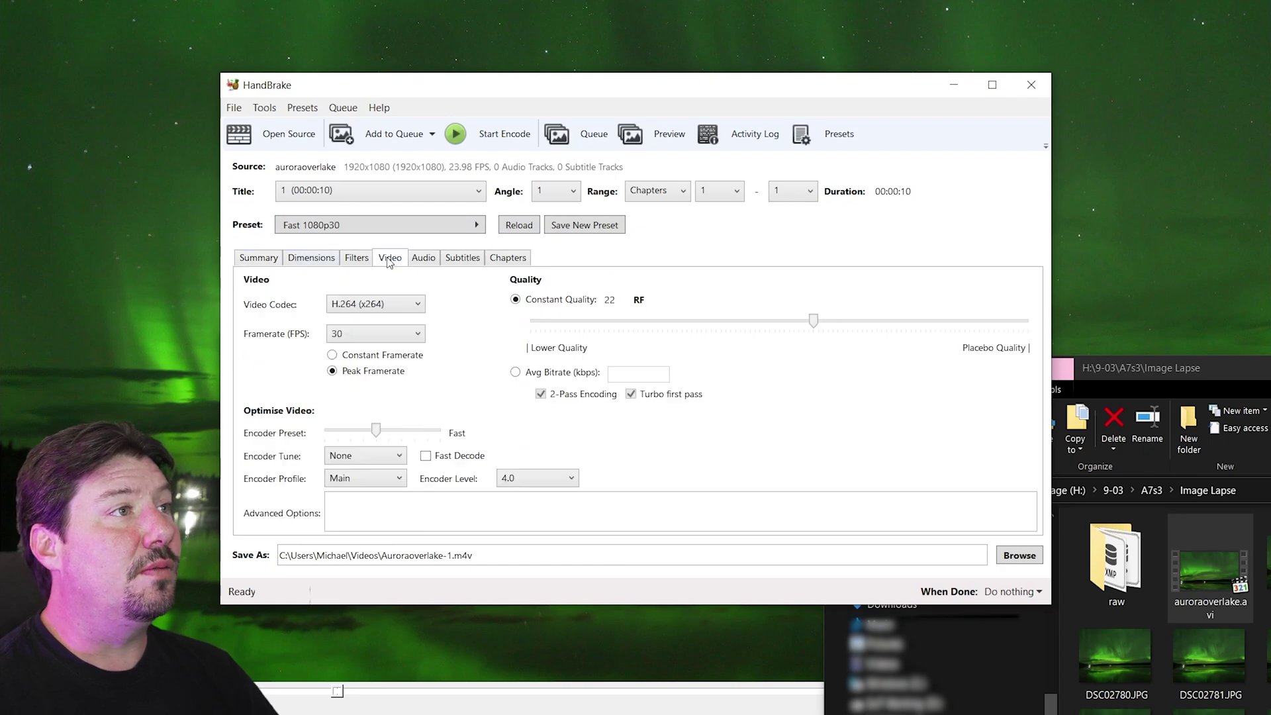
click(366, 334)
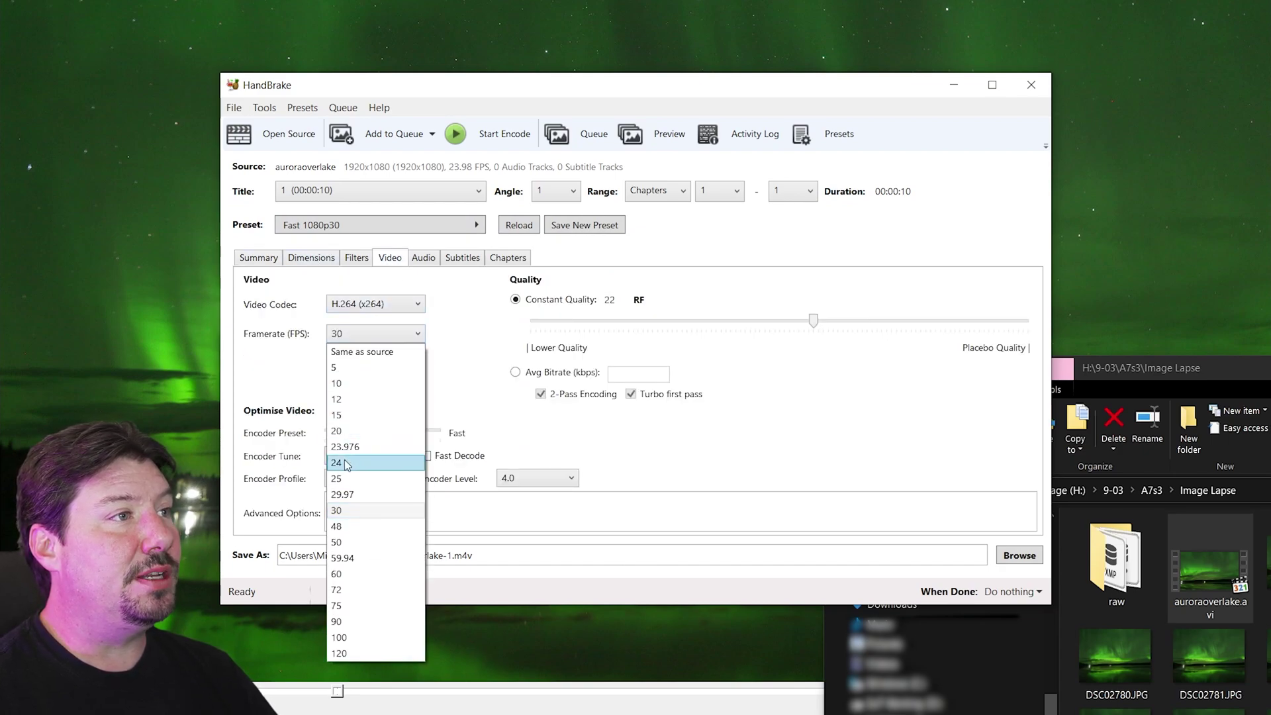
click(374, 447)
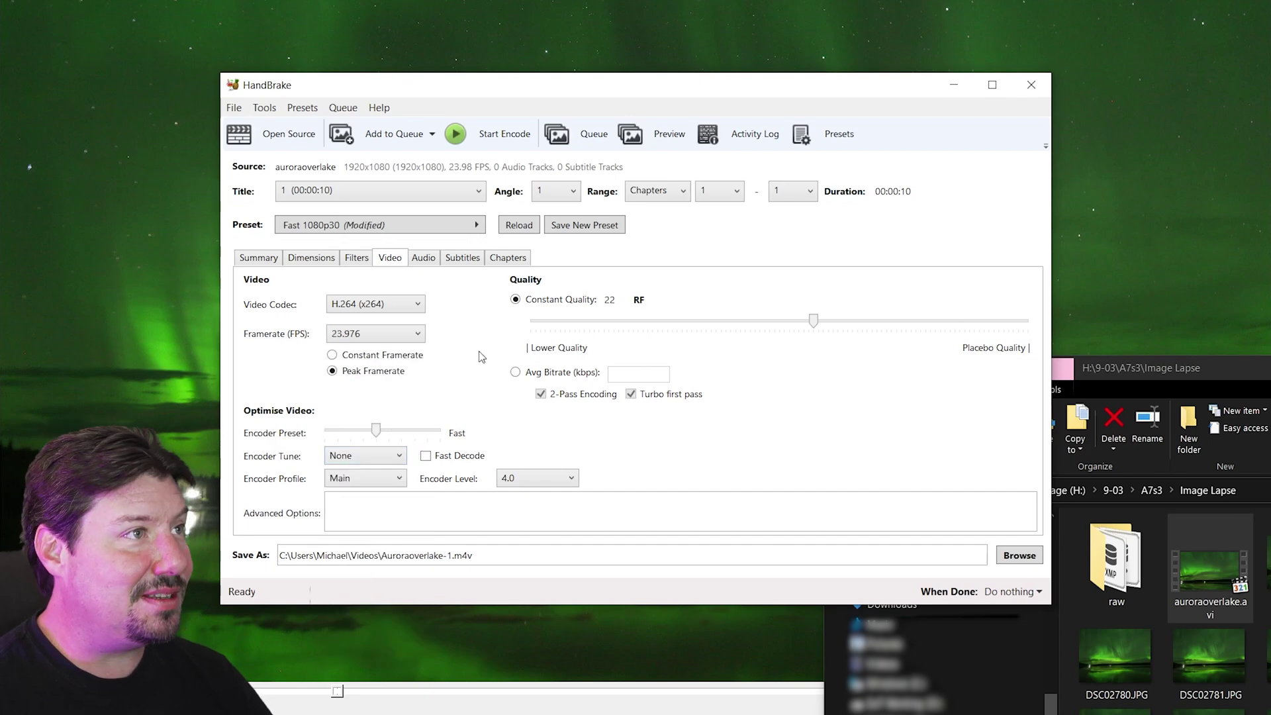
click(412, 355)
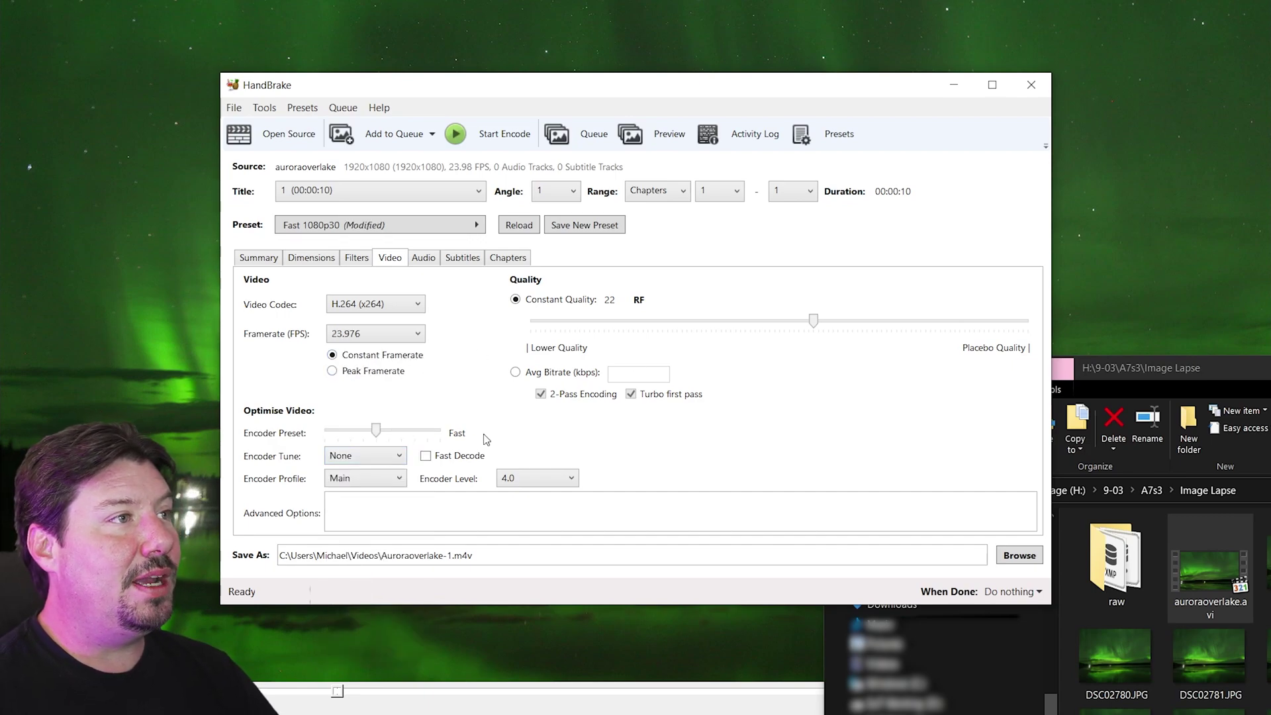
drag(811, 329, 938, 324)
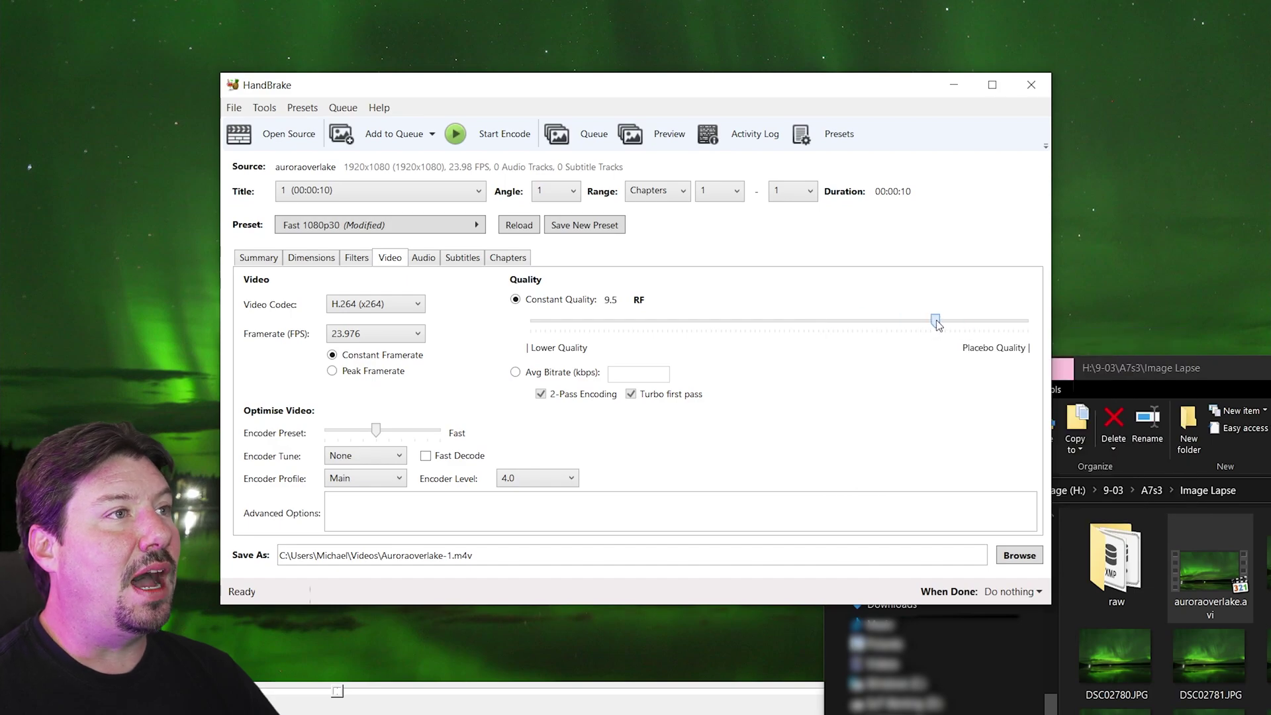
Save the output as Auroraoverlake-1.mp4 in the Image Lapse folder and start encoding.
click(502, 550)
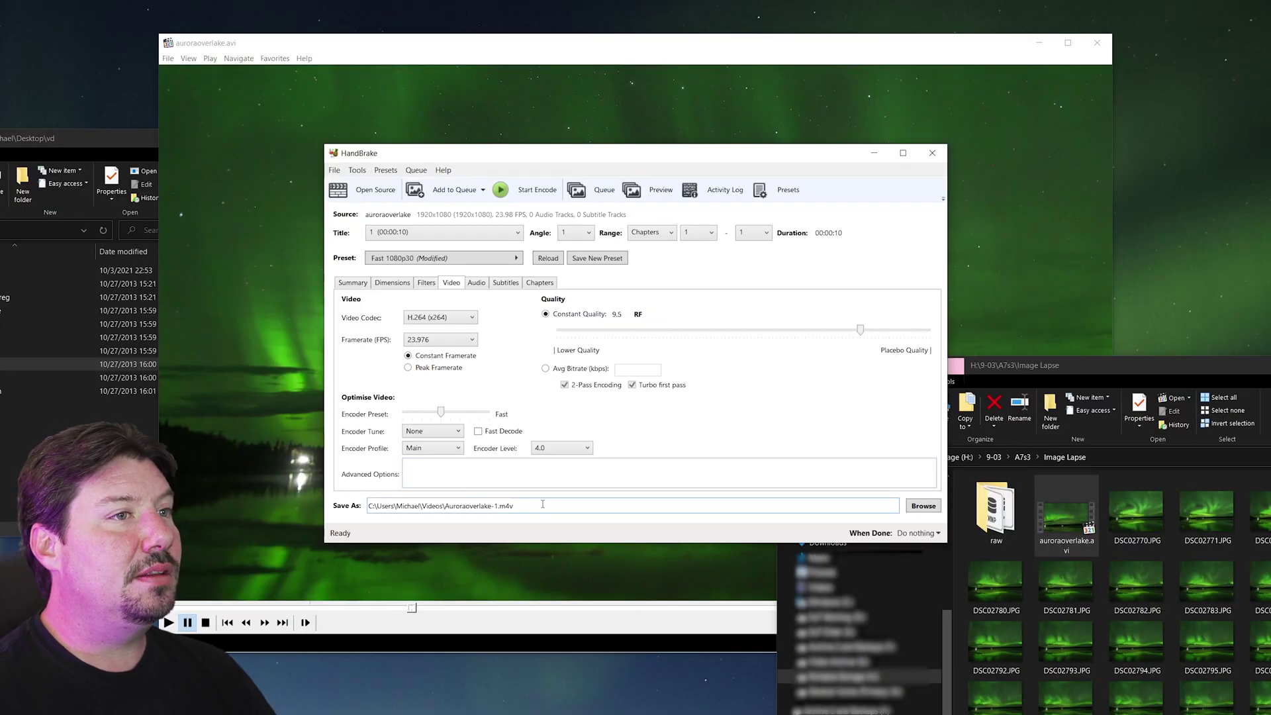
click(923, 506)
click(551, 200)
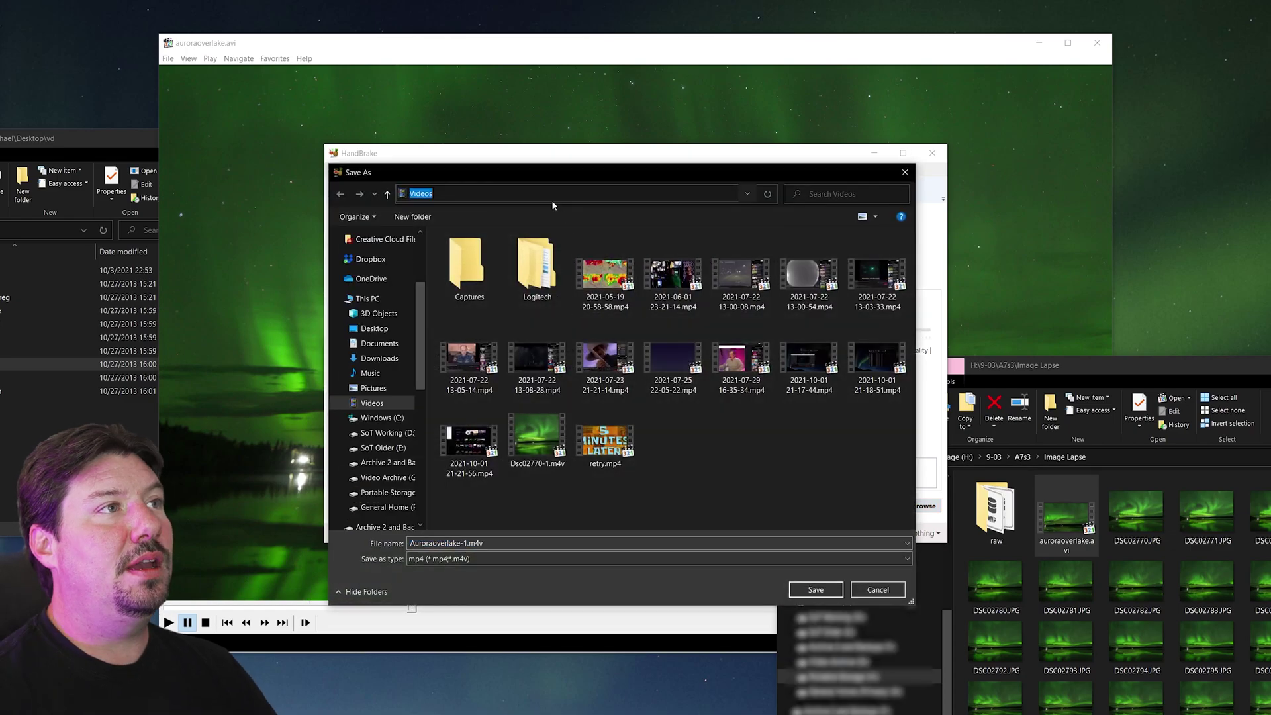
text(H:\9-03\A7s3\Image Lapse)
key(Return)
click(466, 543)
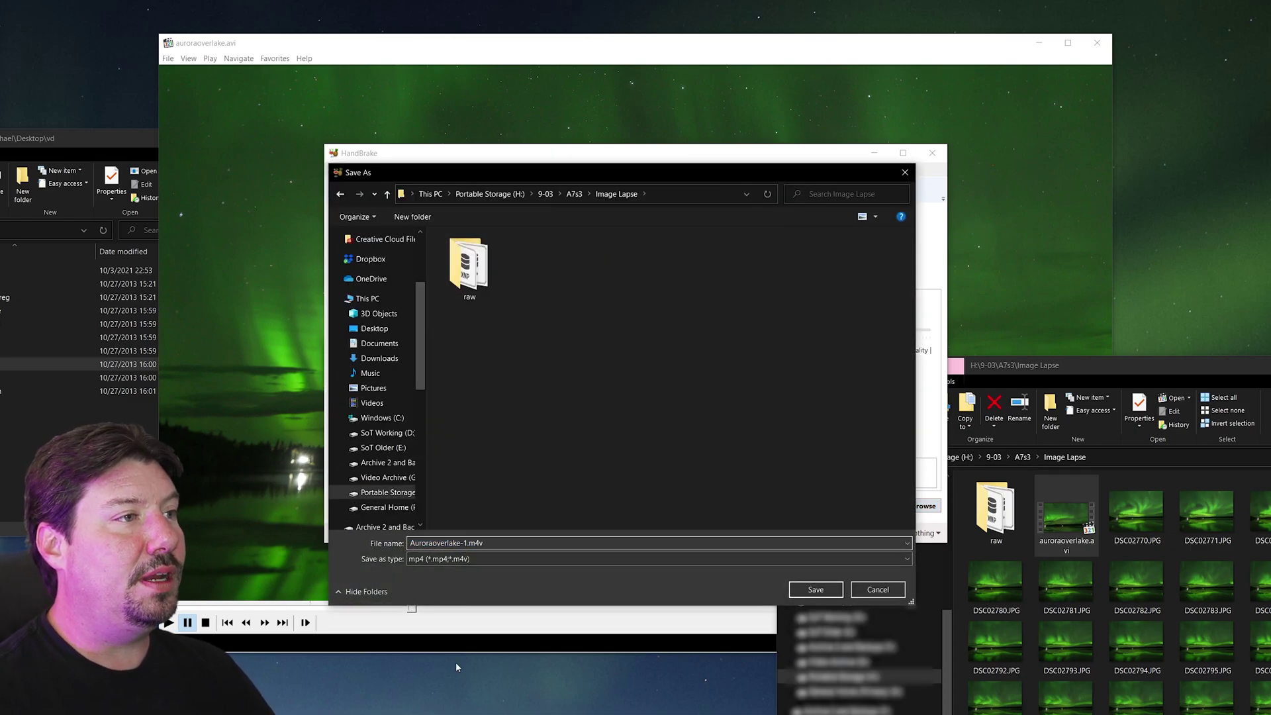
key(BackSpace)
key(BackSpace)
text(p4)
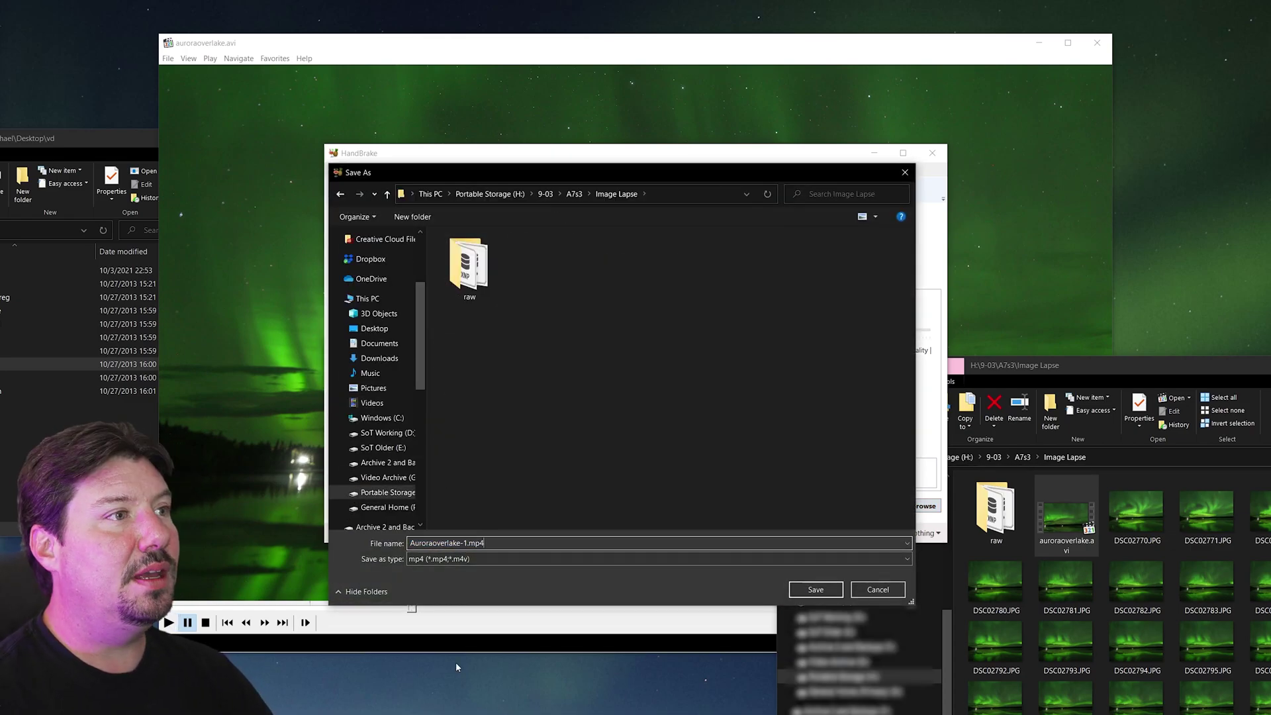
key(Return)
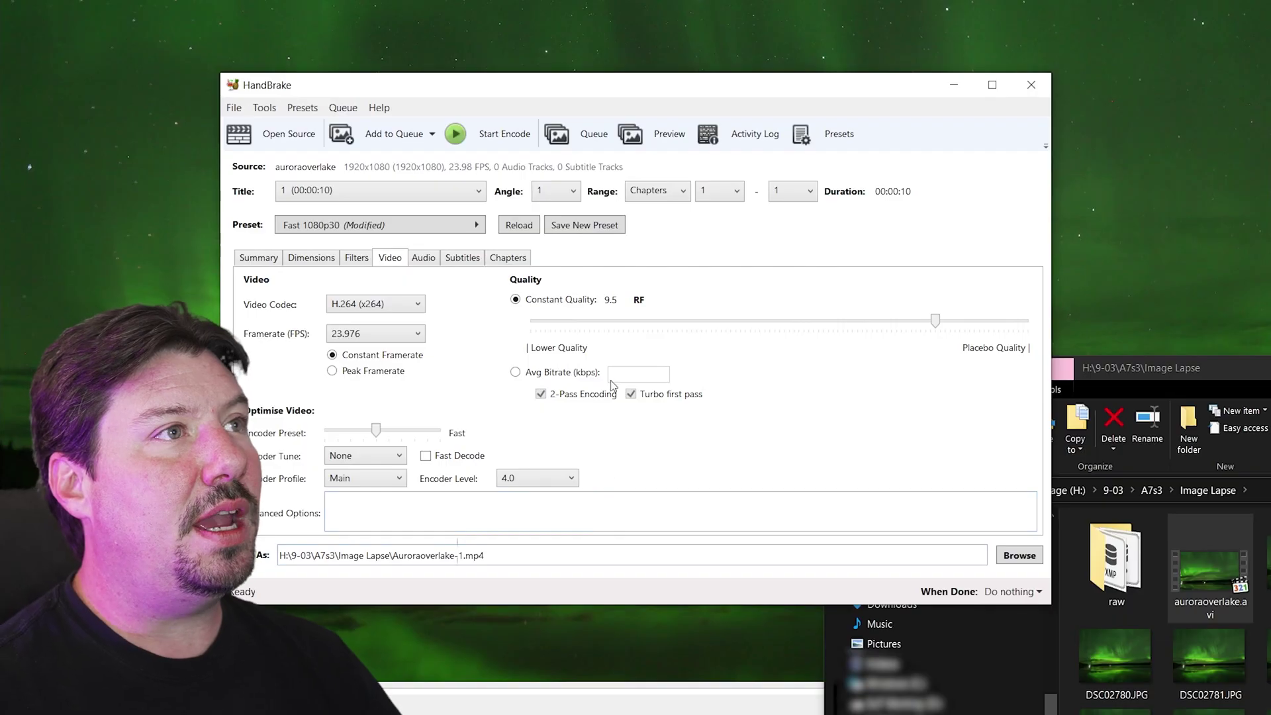
click(472, 137)
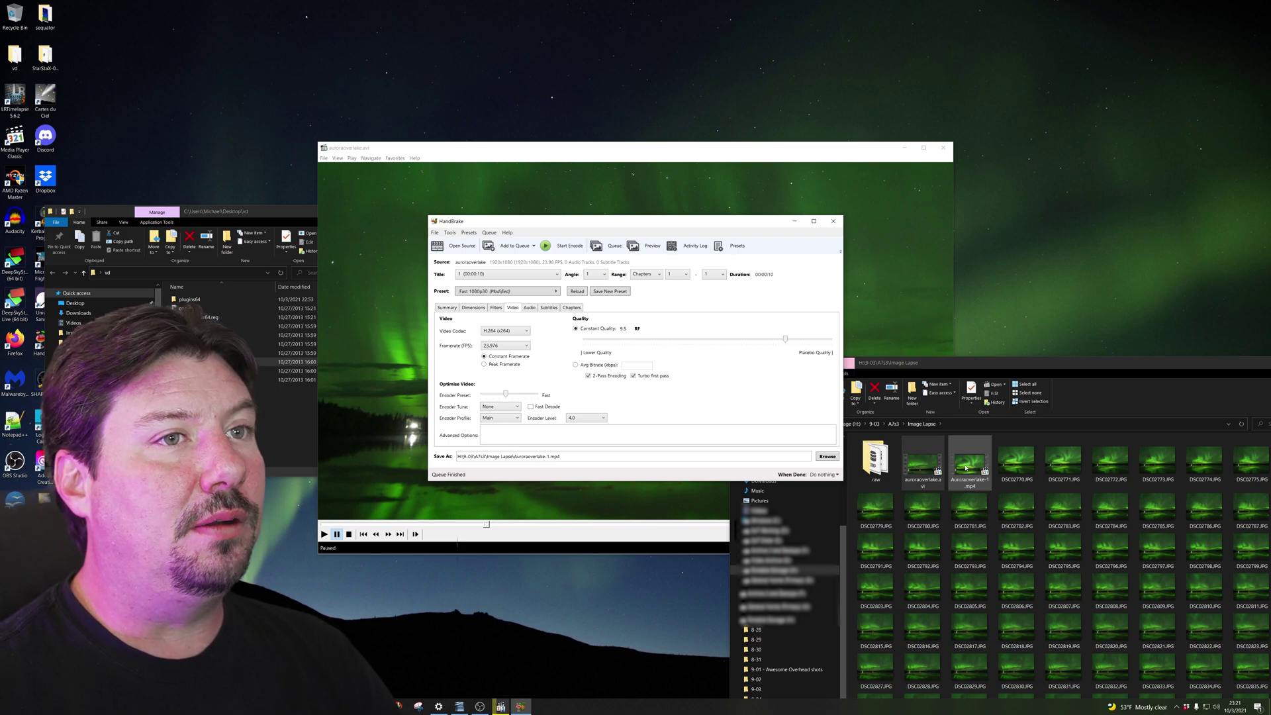
Open the finished Auroraoverlake-1.mp4 in Media Player Classic to play it.
double_click(966, 468)
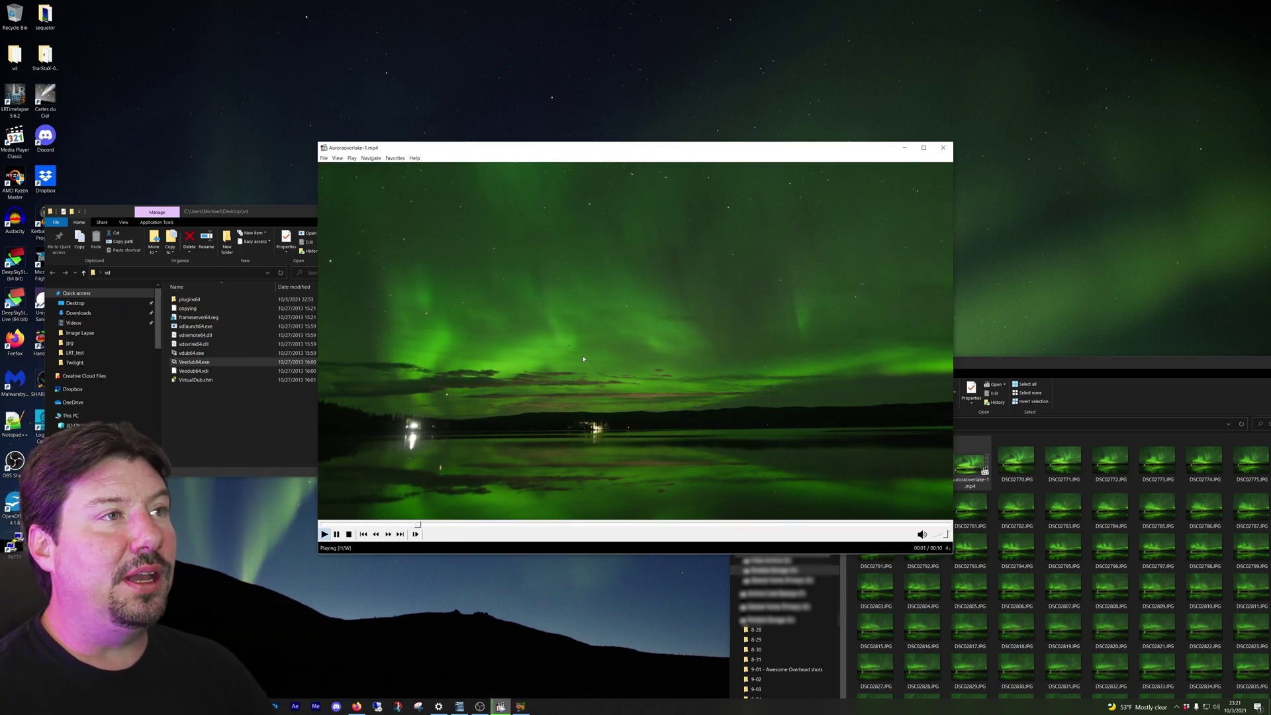